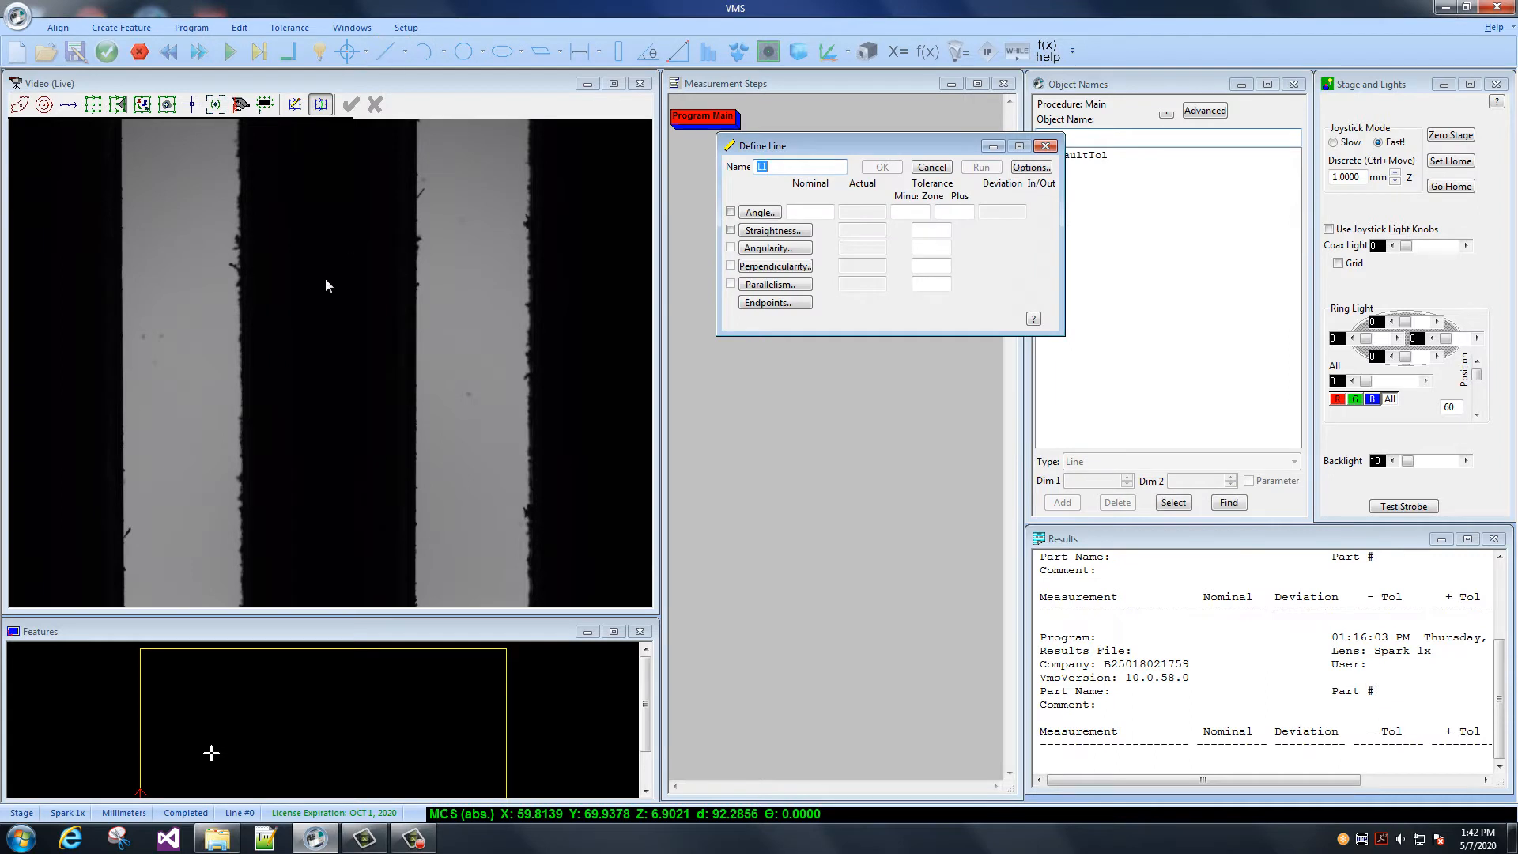
# - Start the line edge finder with its default settings and centre its box on the right edge of the right-hand bright strip
pyautogui.click(92, 104)
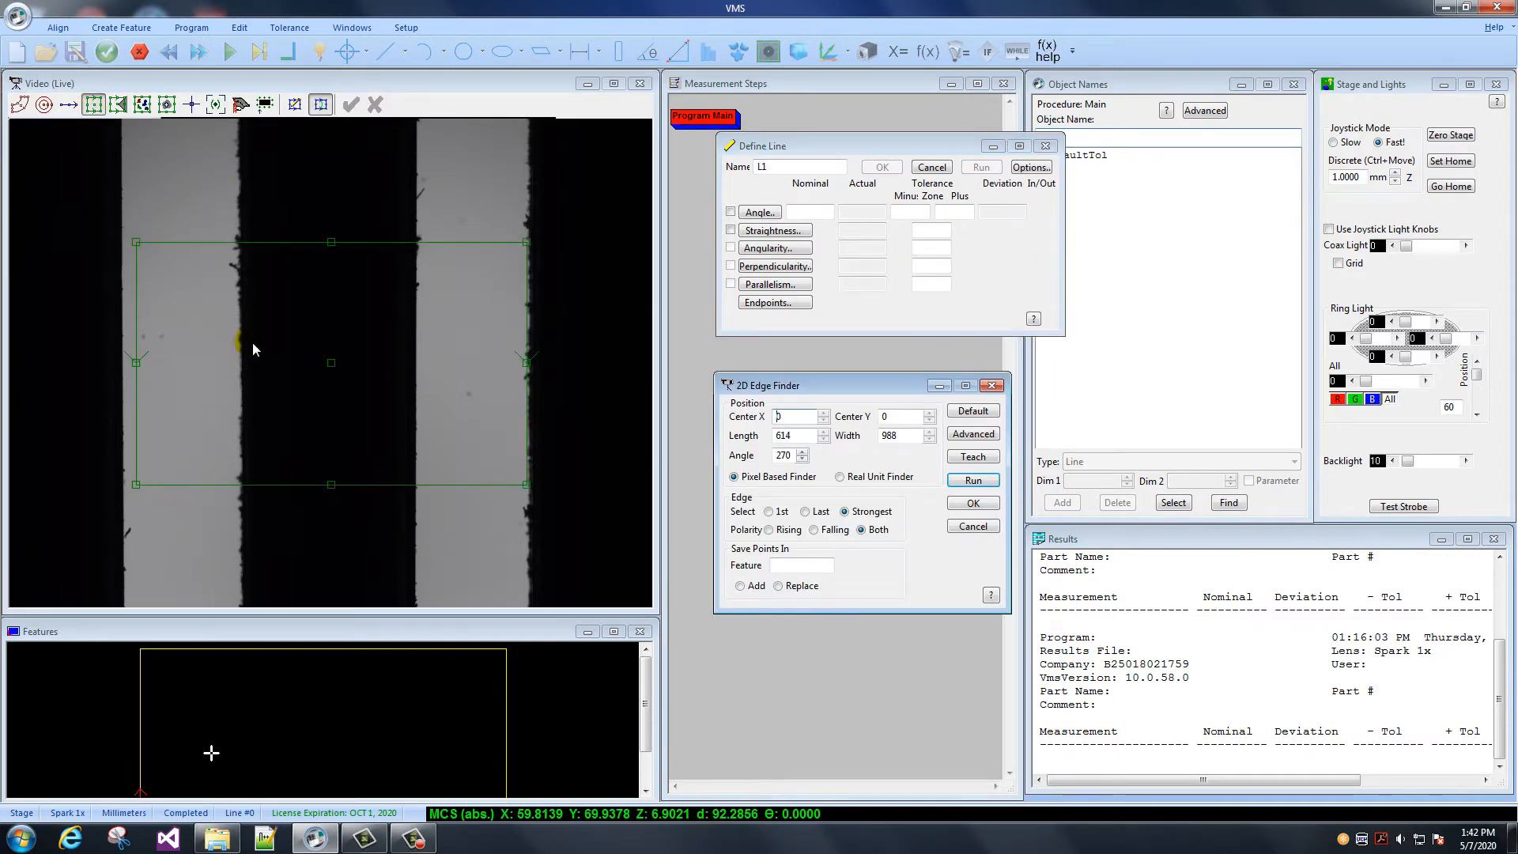
pyautogui.click(506, 354)
pyautogui.click(973, 410)
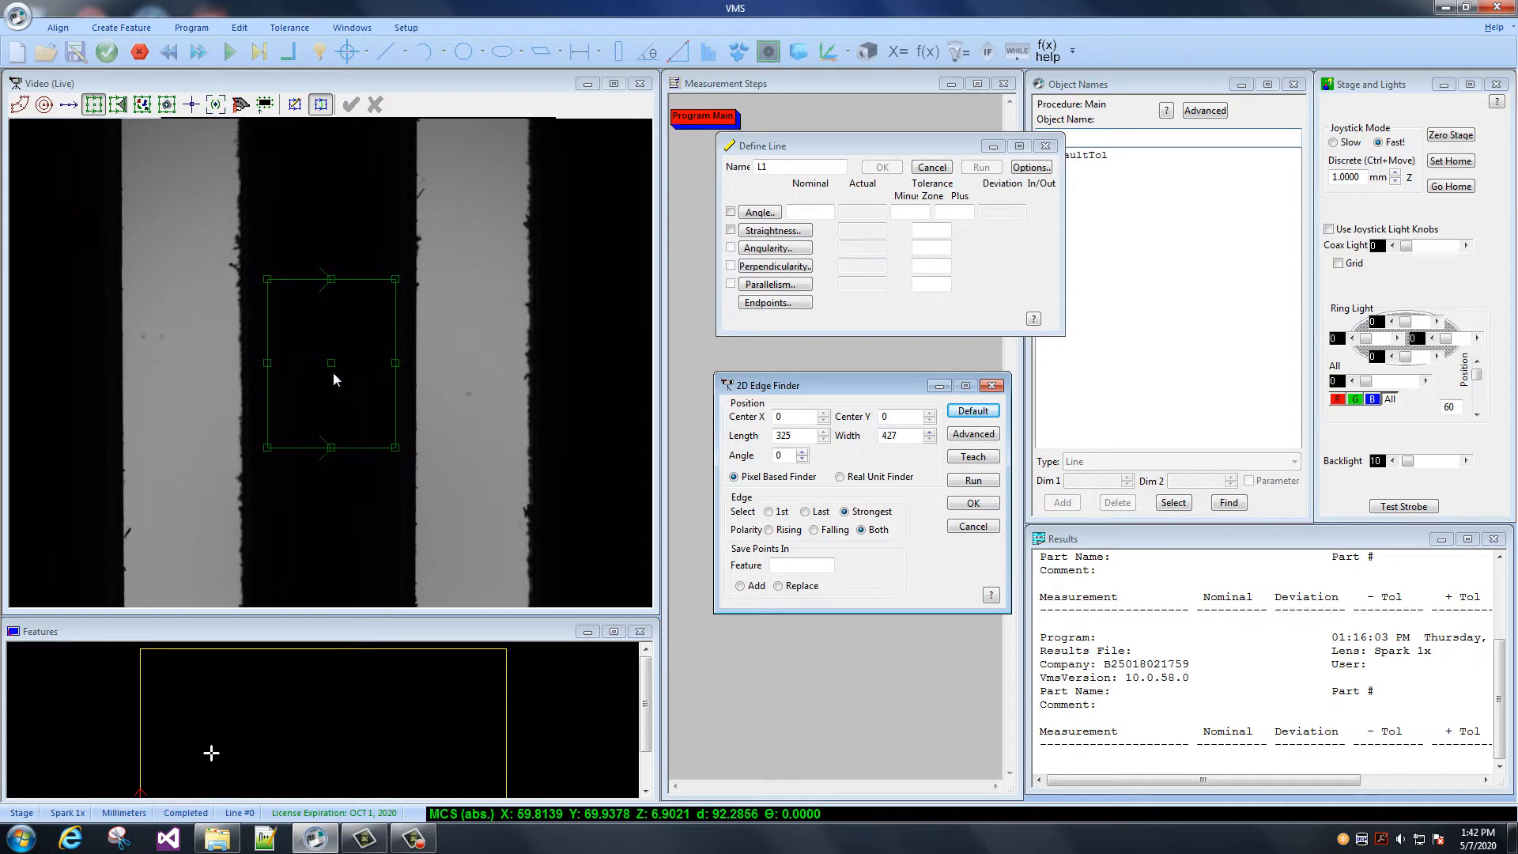
pyautogui.moveTo(331, 361); pyautogui.dragTo(414, 359)
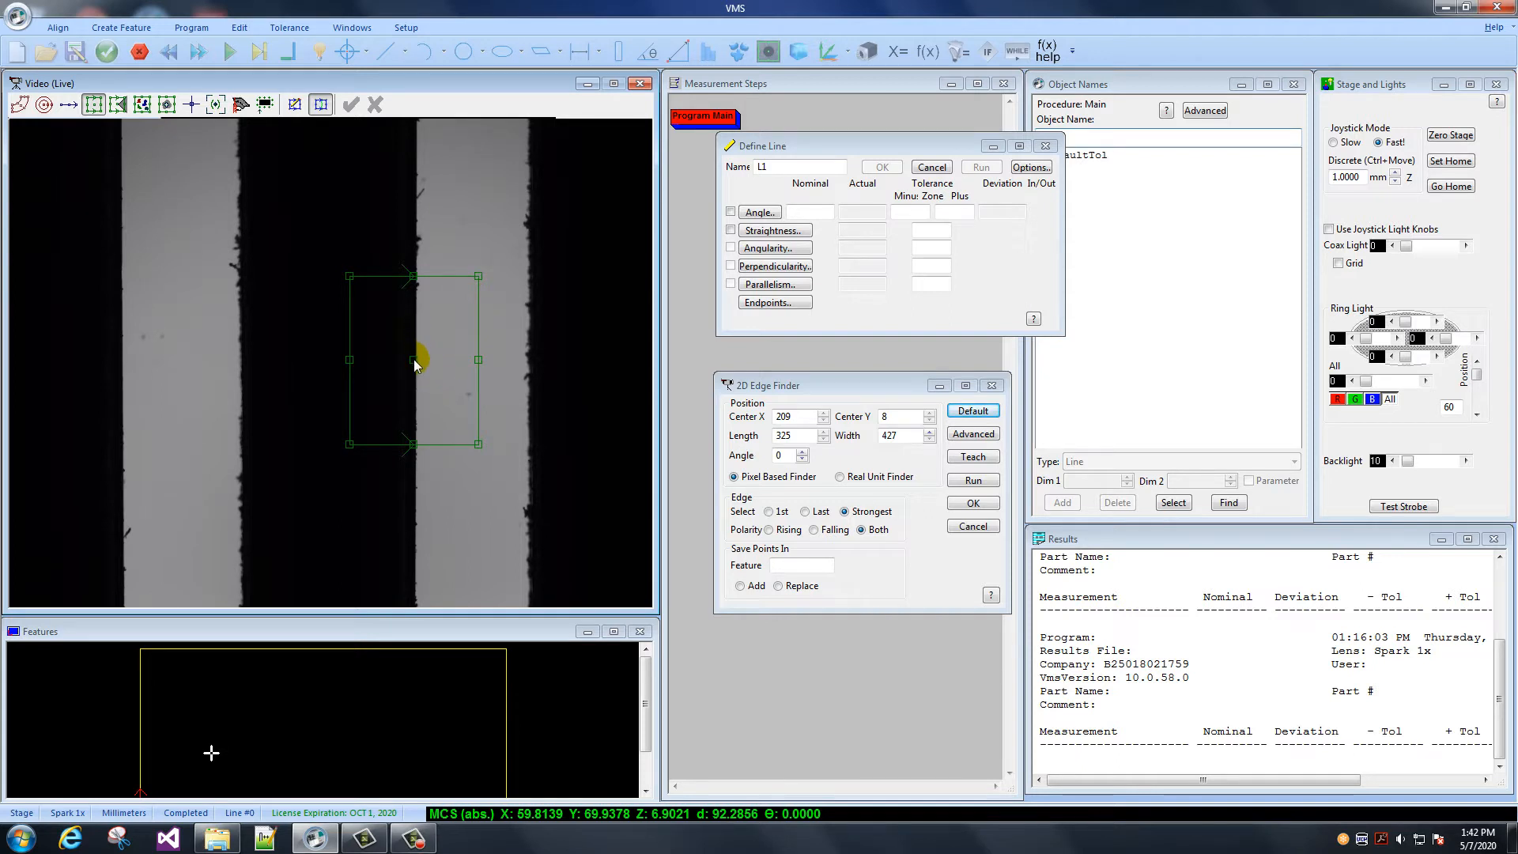
pyautogui.moveTo(413, 360); pyautogui.dragTo(527, 358)
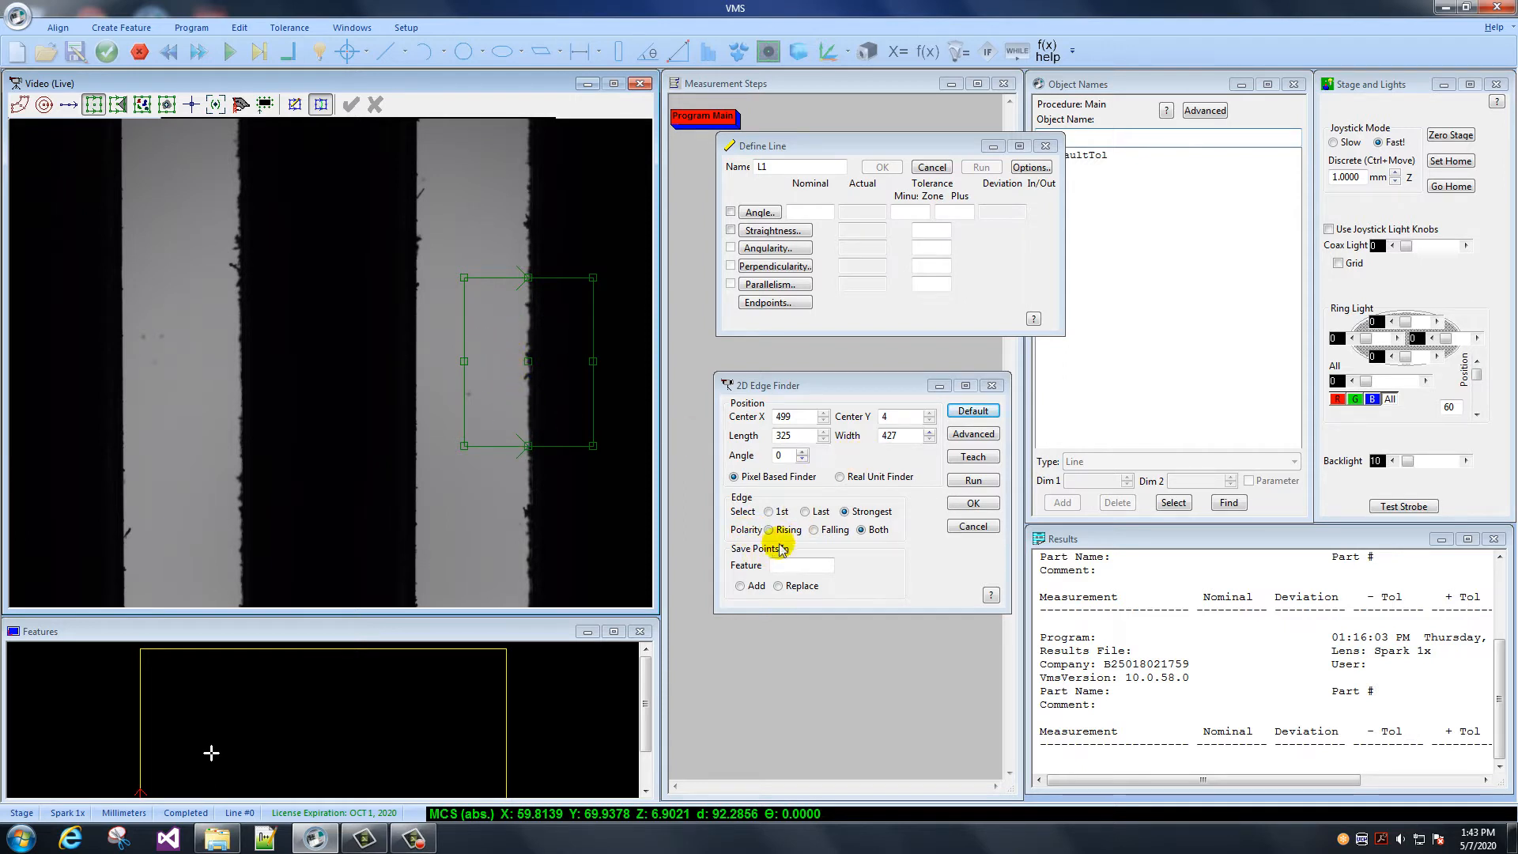
# - Test the edge finder on that edge with Falling polarity, with Rising polarity, and with Falling again
pyautogui.click(814, 530)
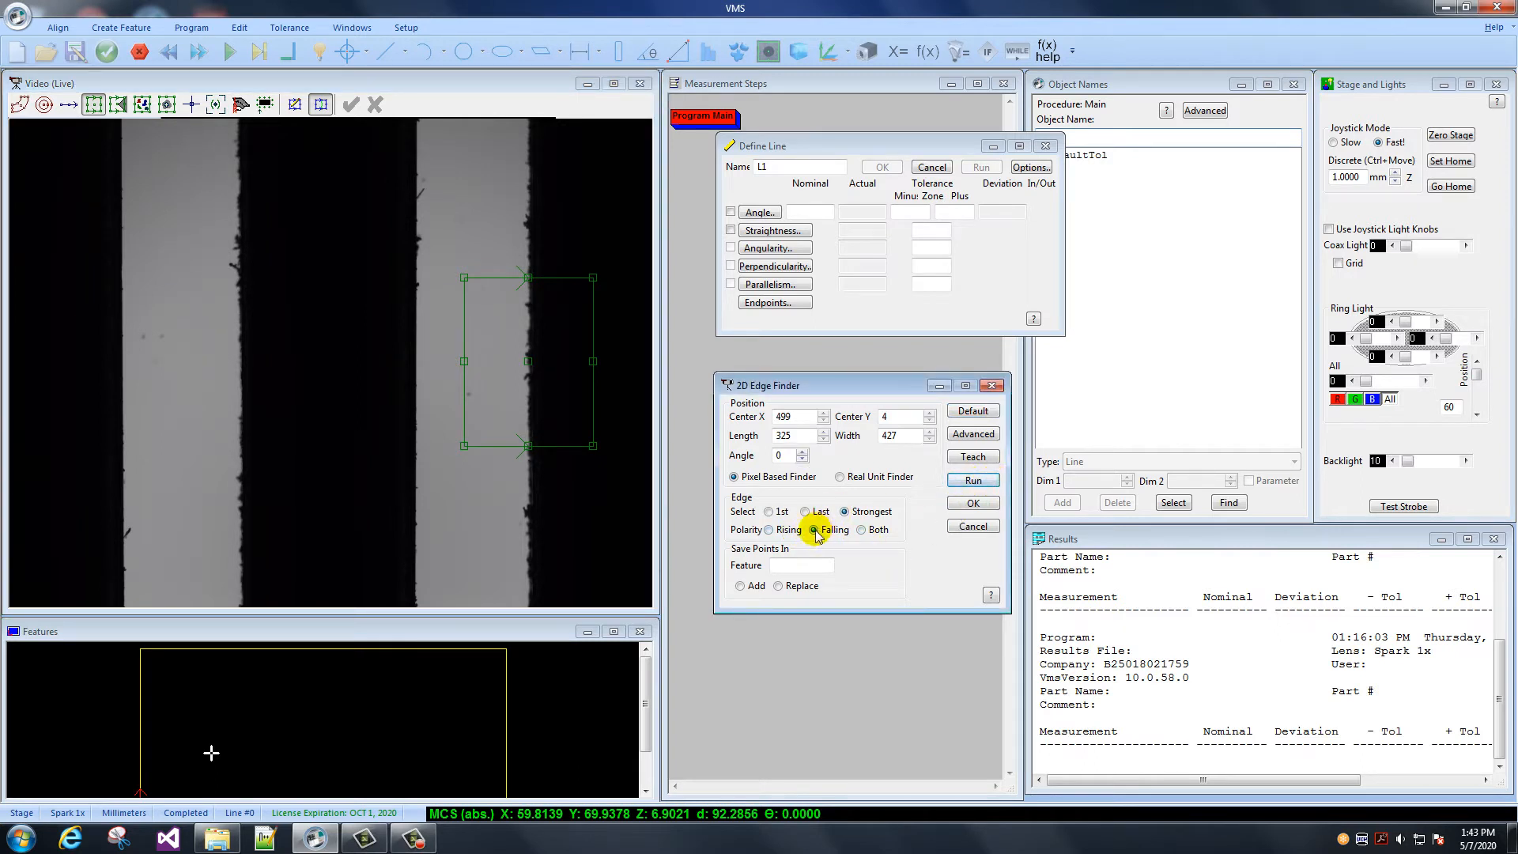
pyautogui.click(973, 480)
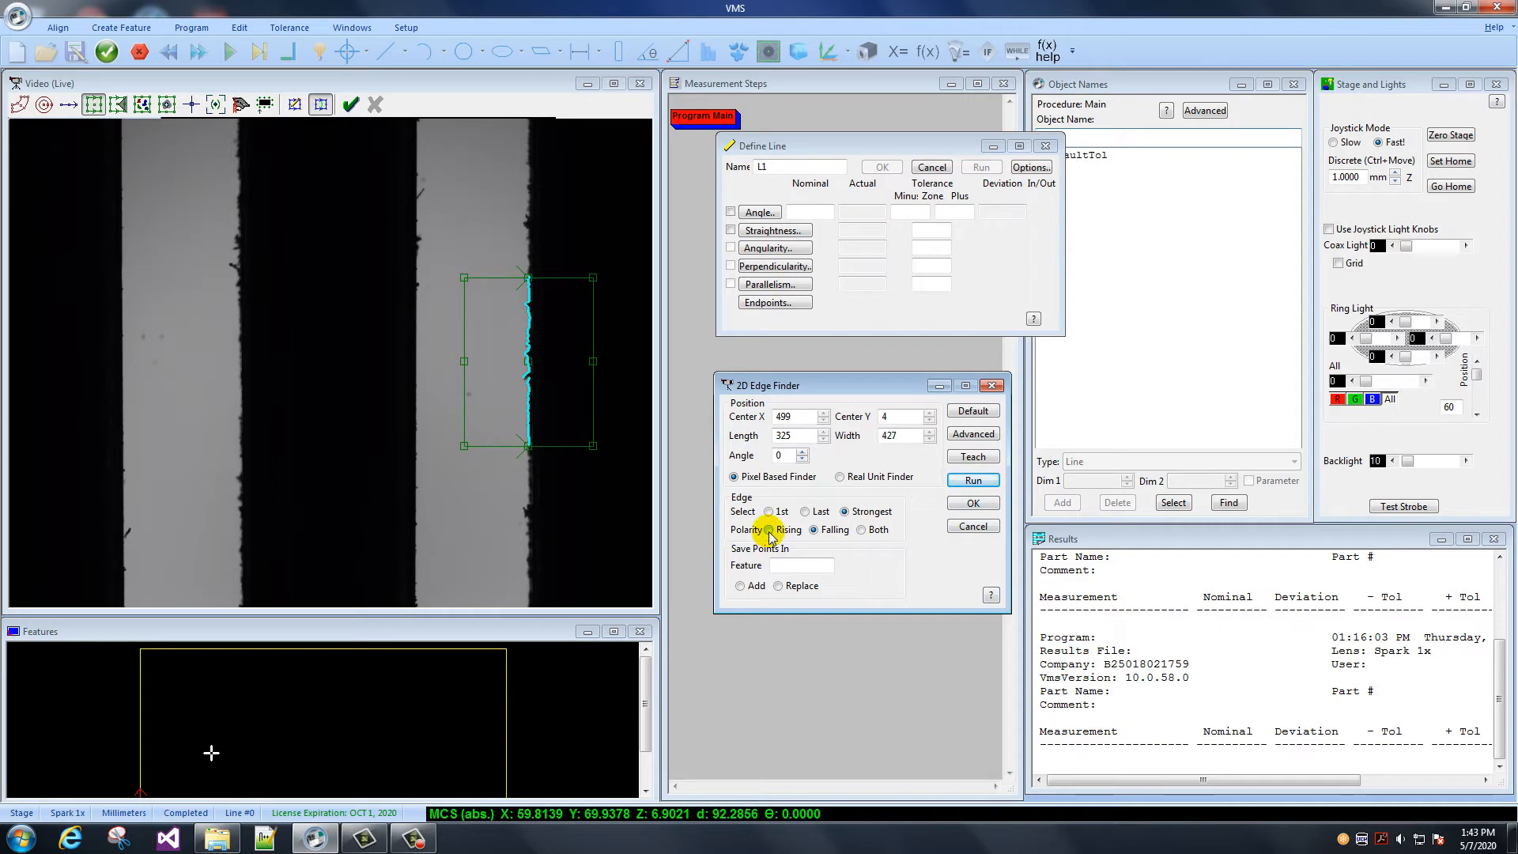
pyautogui.click(974, 480)
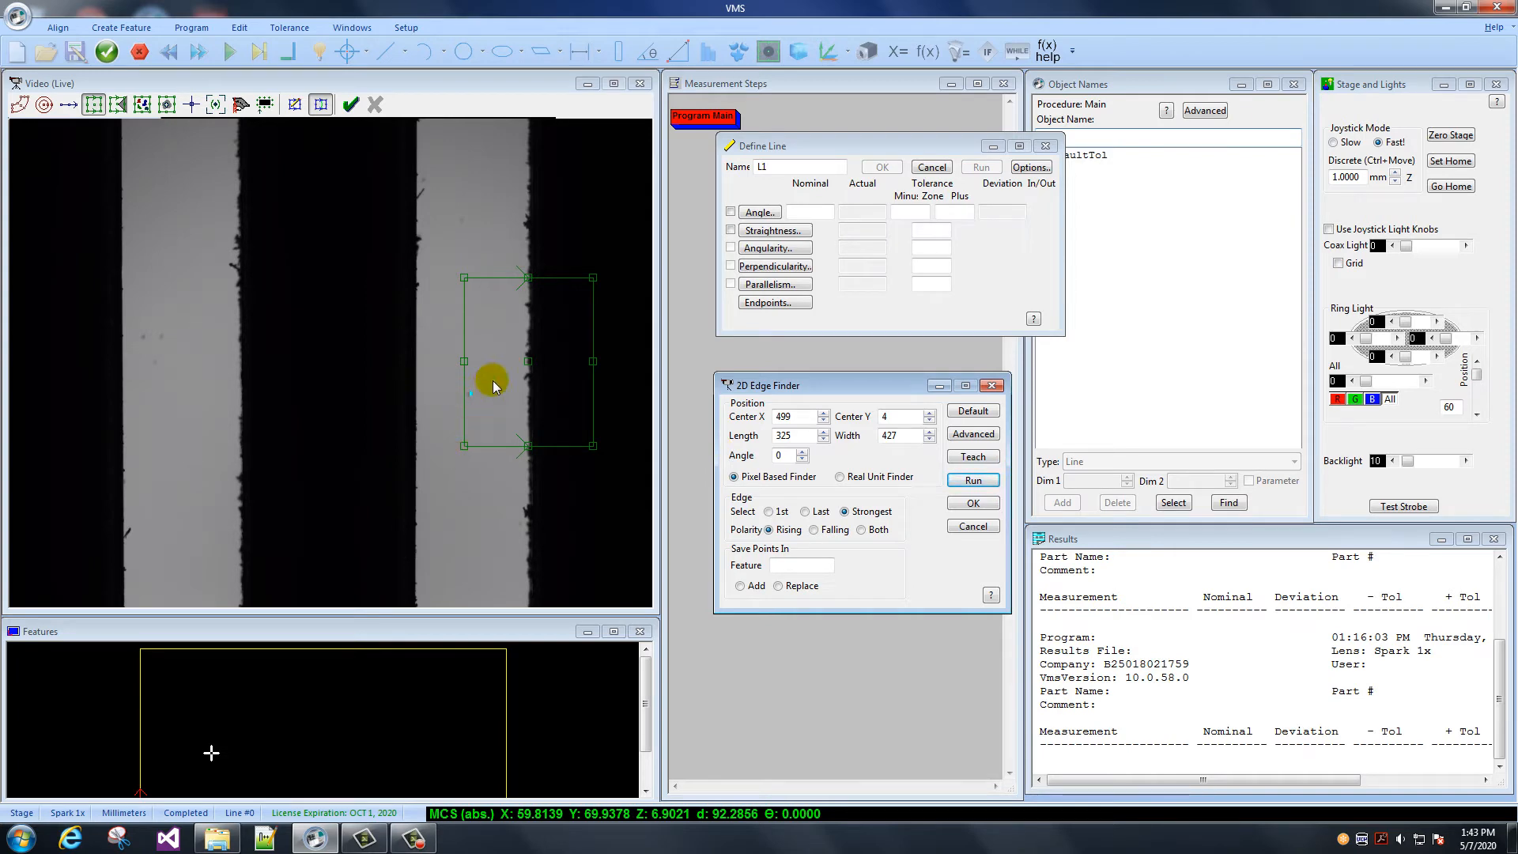
pyautogui.click(815, 531)
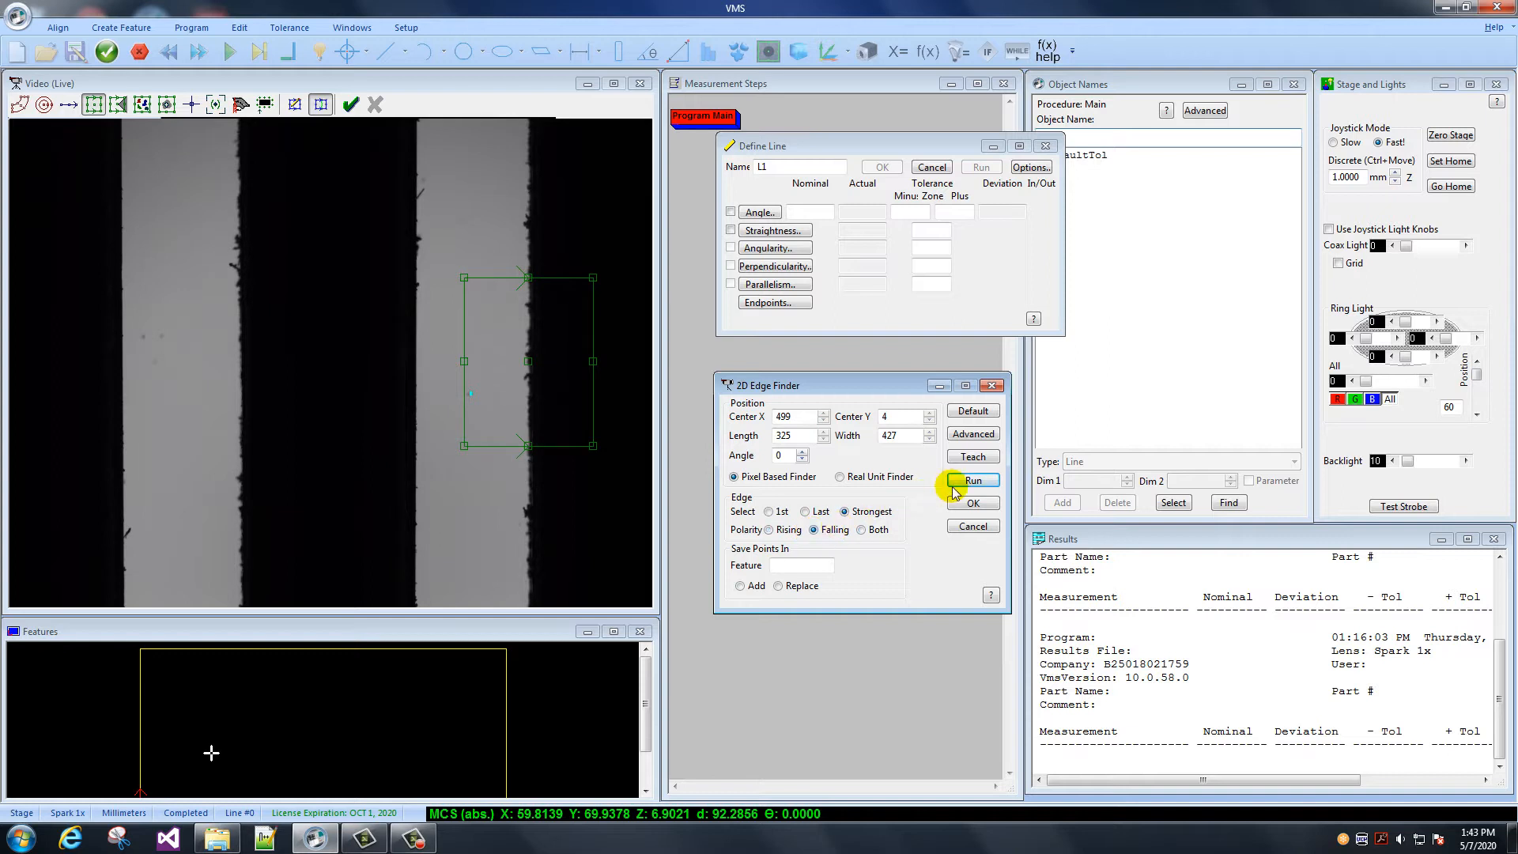
pyautogui.click(968, 479)
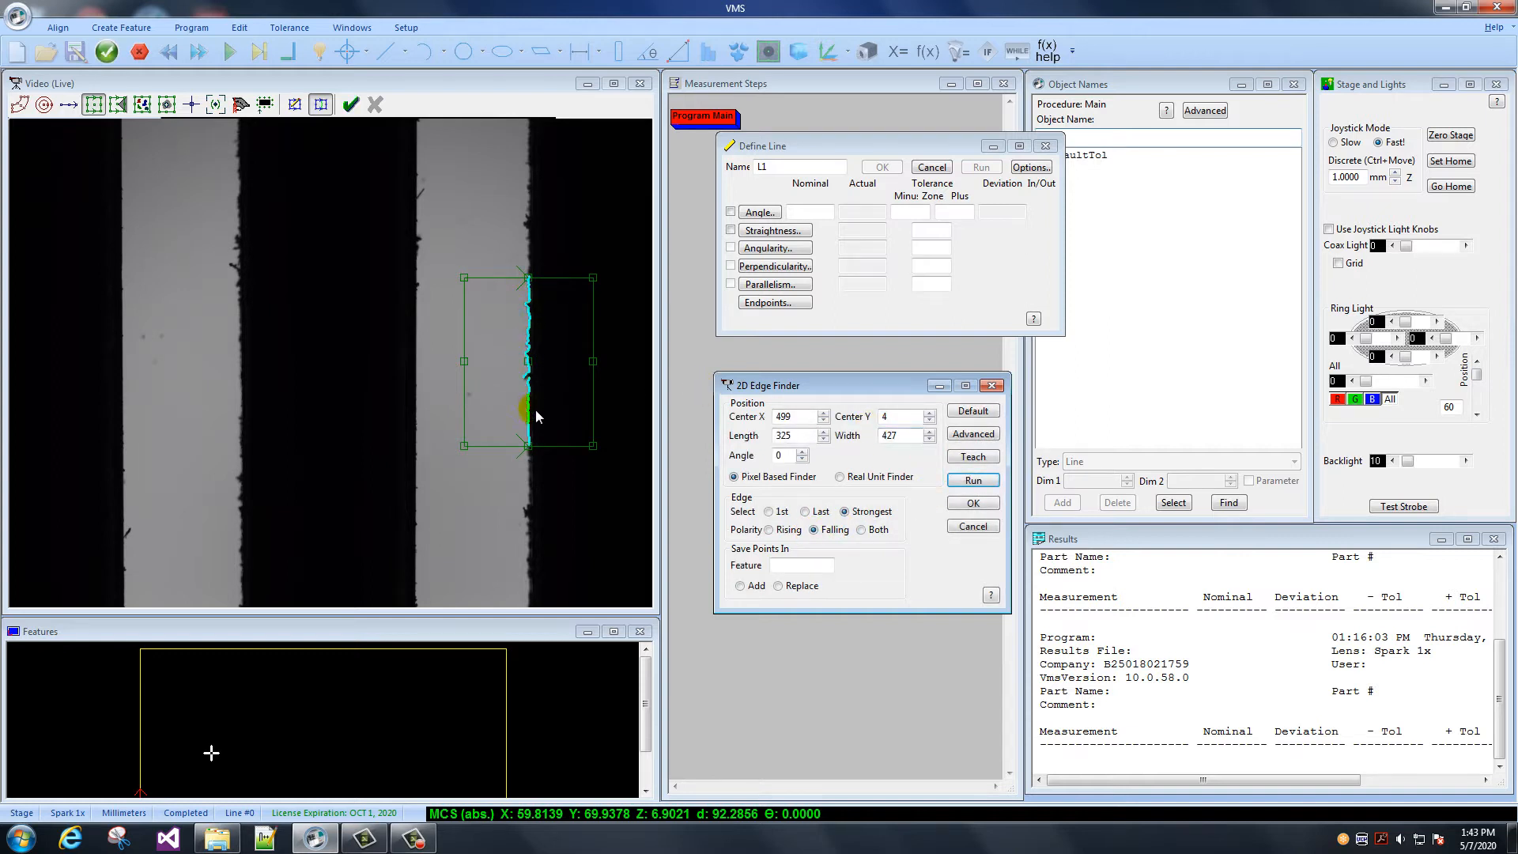
# - Move the finder onto the left edge of the right-hand bright strip and run it with Falling, then Rising polarity
pyautogui.moveTo(528, 365); pyautogui.dragTo(422, 368)
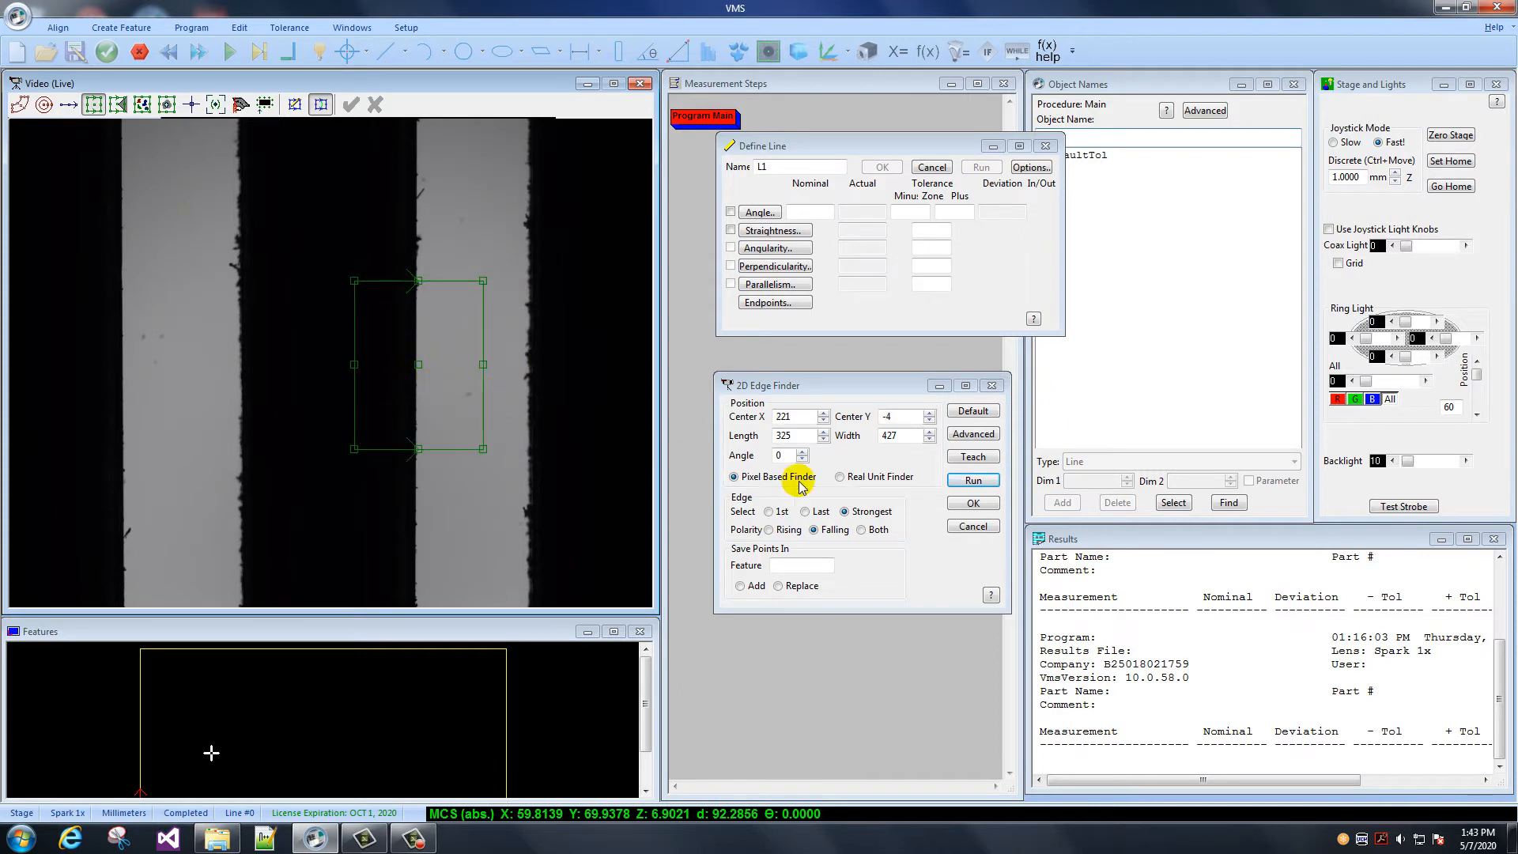
pyautogui.click(968, 480)
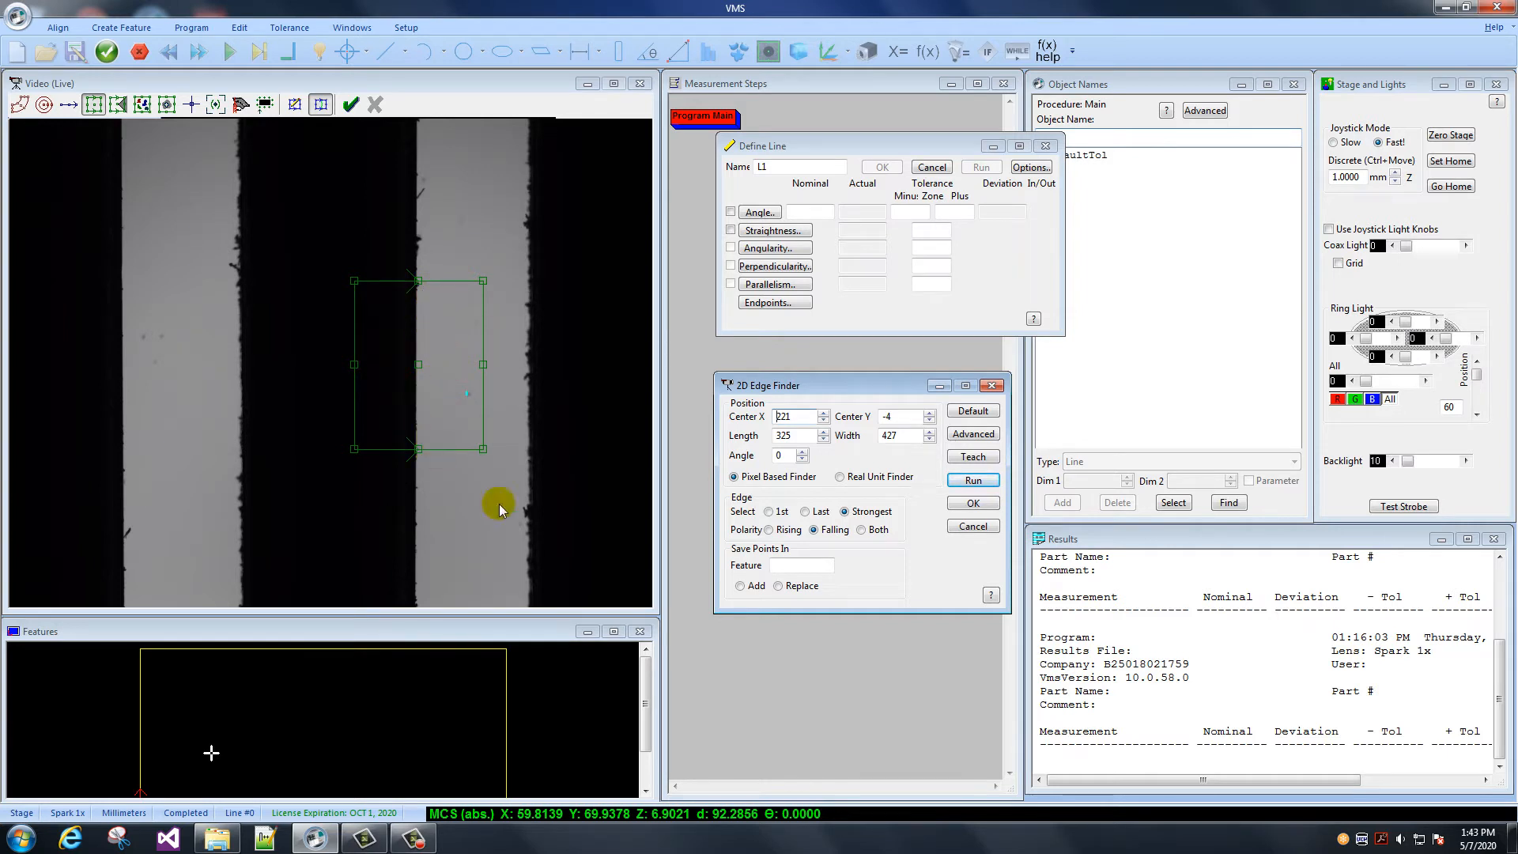
pyautogui.click(770, 532)
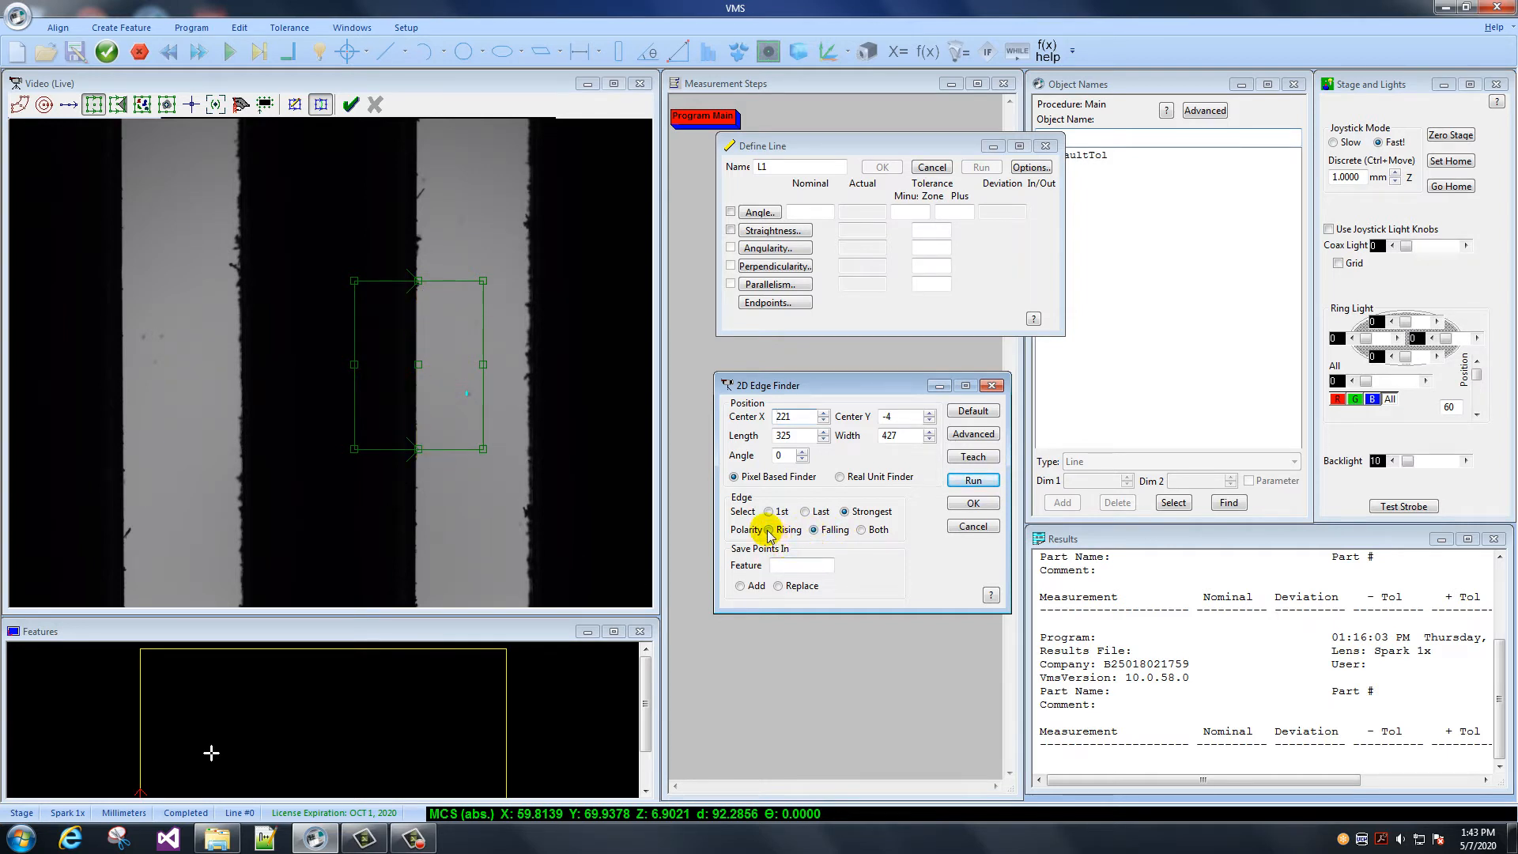
pyautogui.click(975, 480)
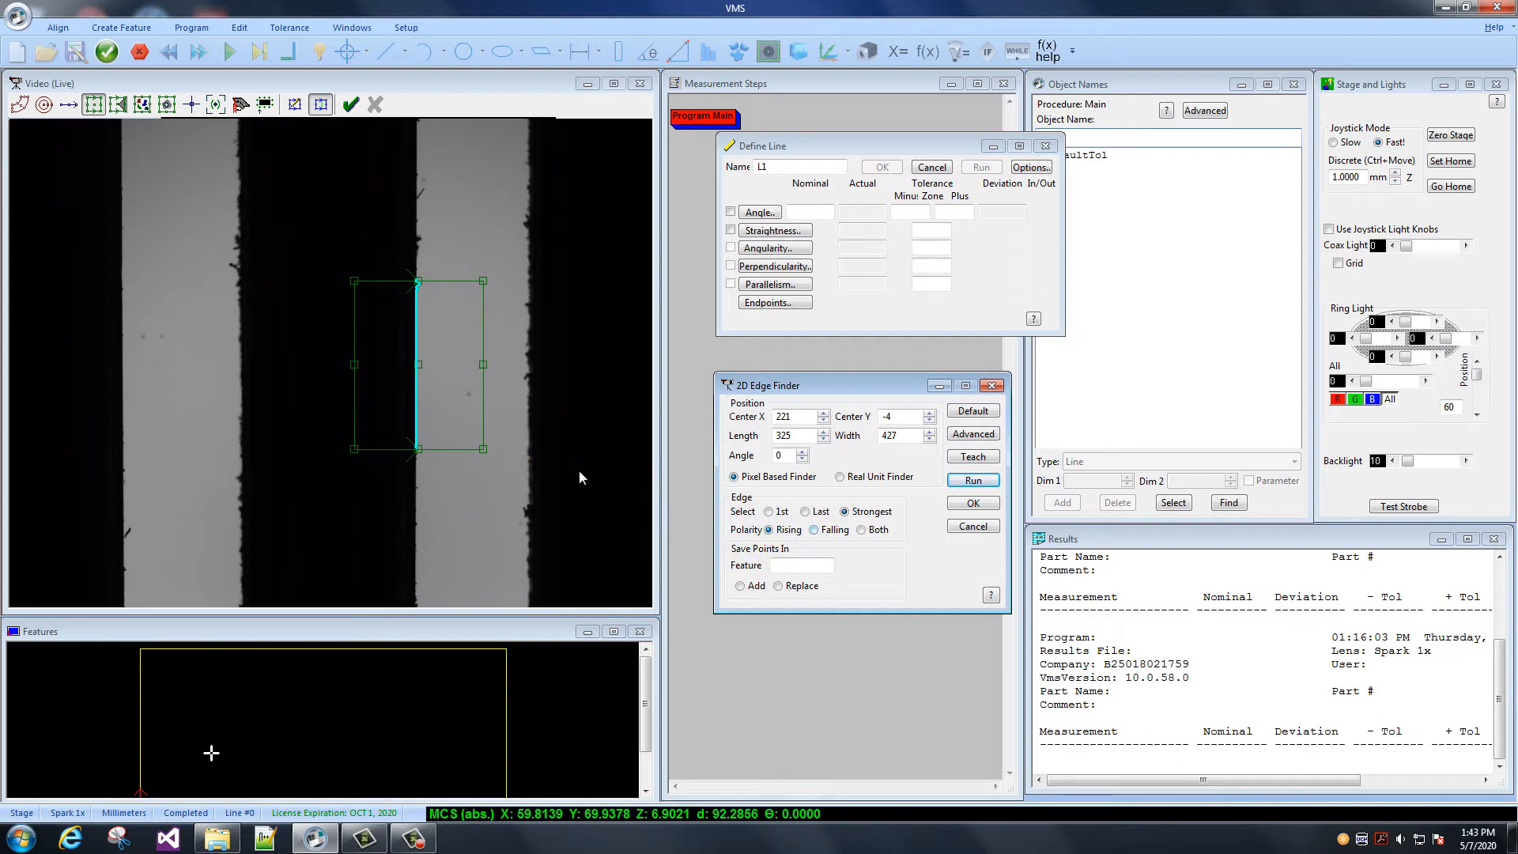
# - Rotate the finder to 180 degrees and run it on the same edge with Rising, then Falling polarity
pyautogui.click(484, 449)
pyautogui.moveTo(482, 449); pyautogui.dragTo(381, 314)
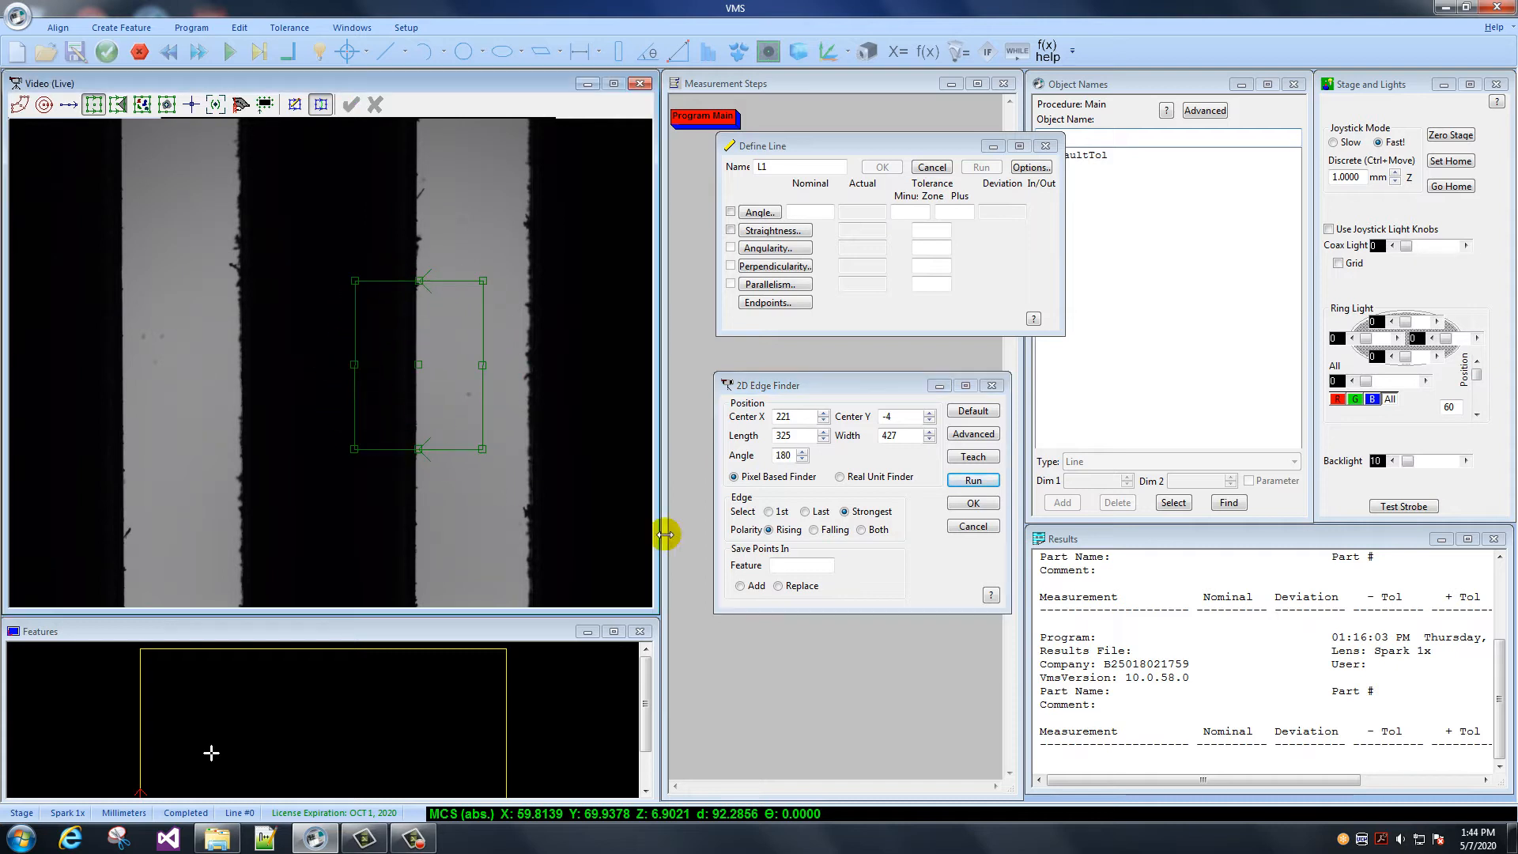
pyautogui.click(971, 478)
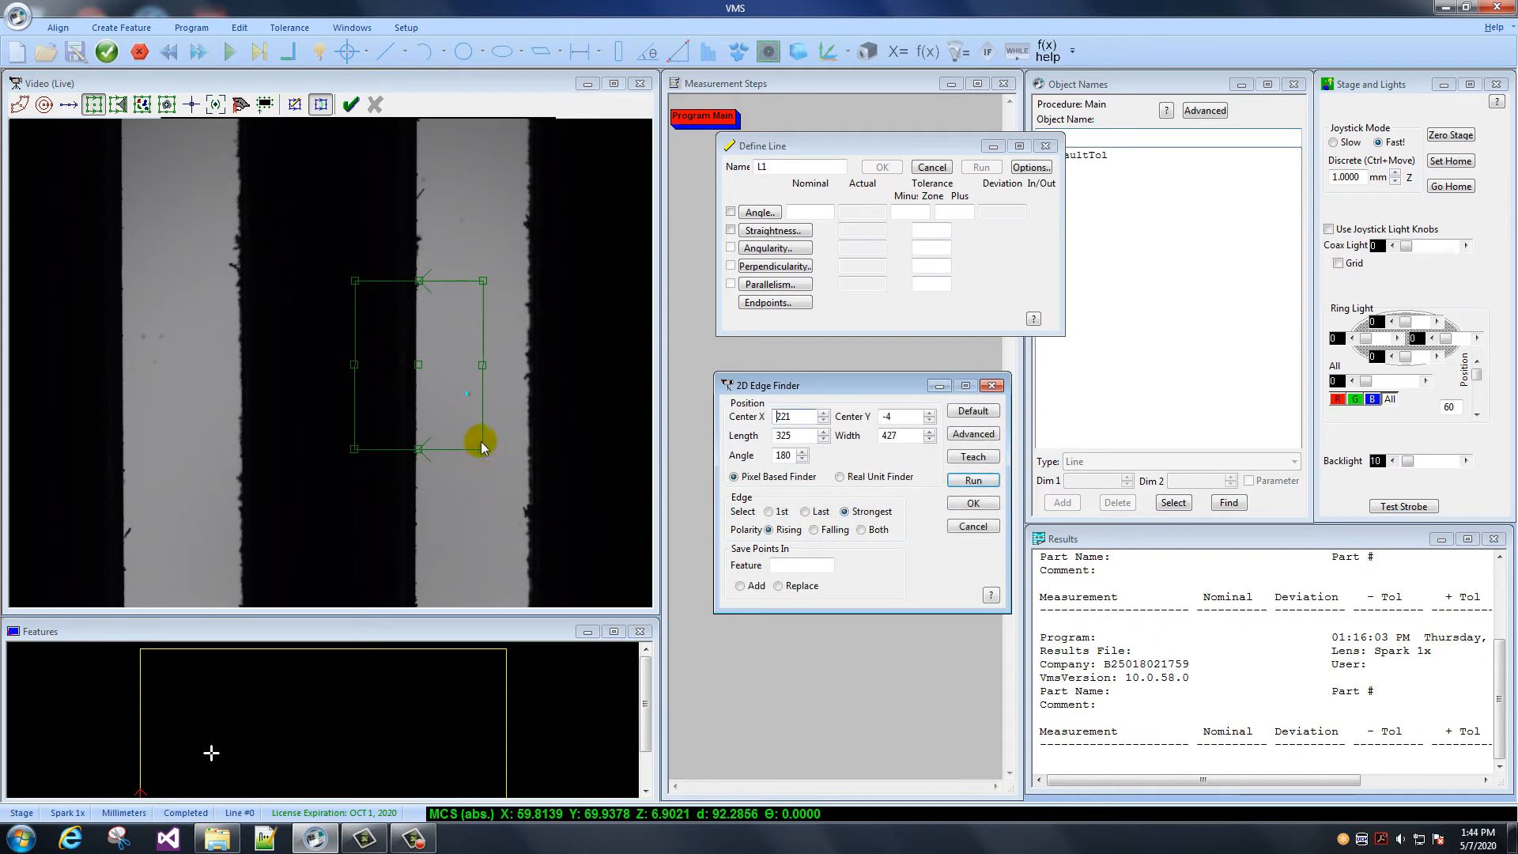
pyautogui.click(817, 528)
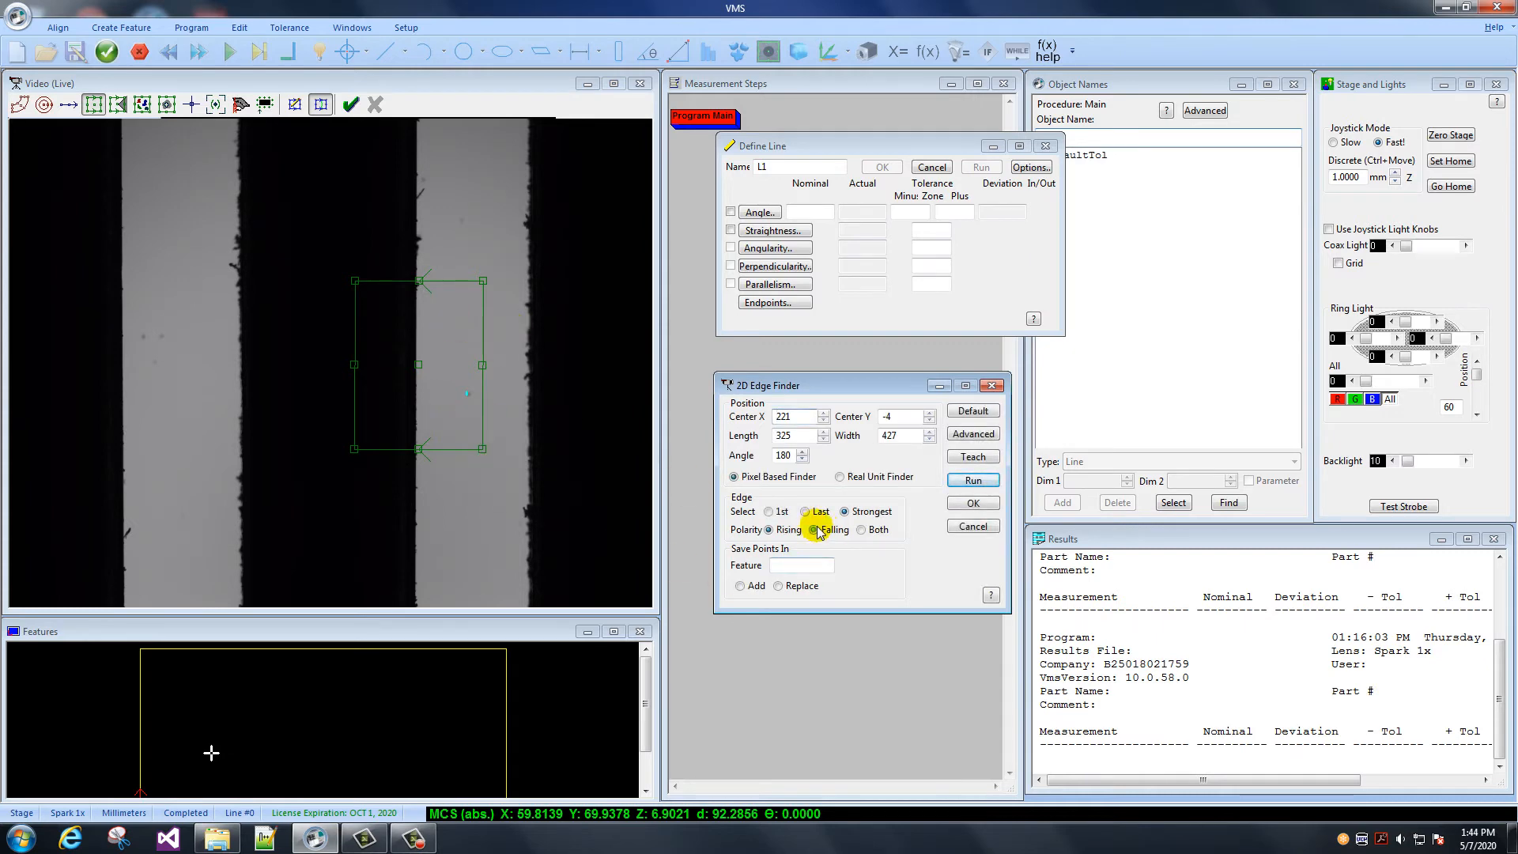
pyautogui.click(961, 479)
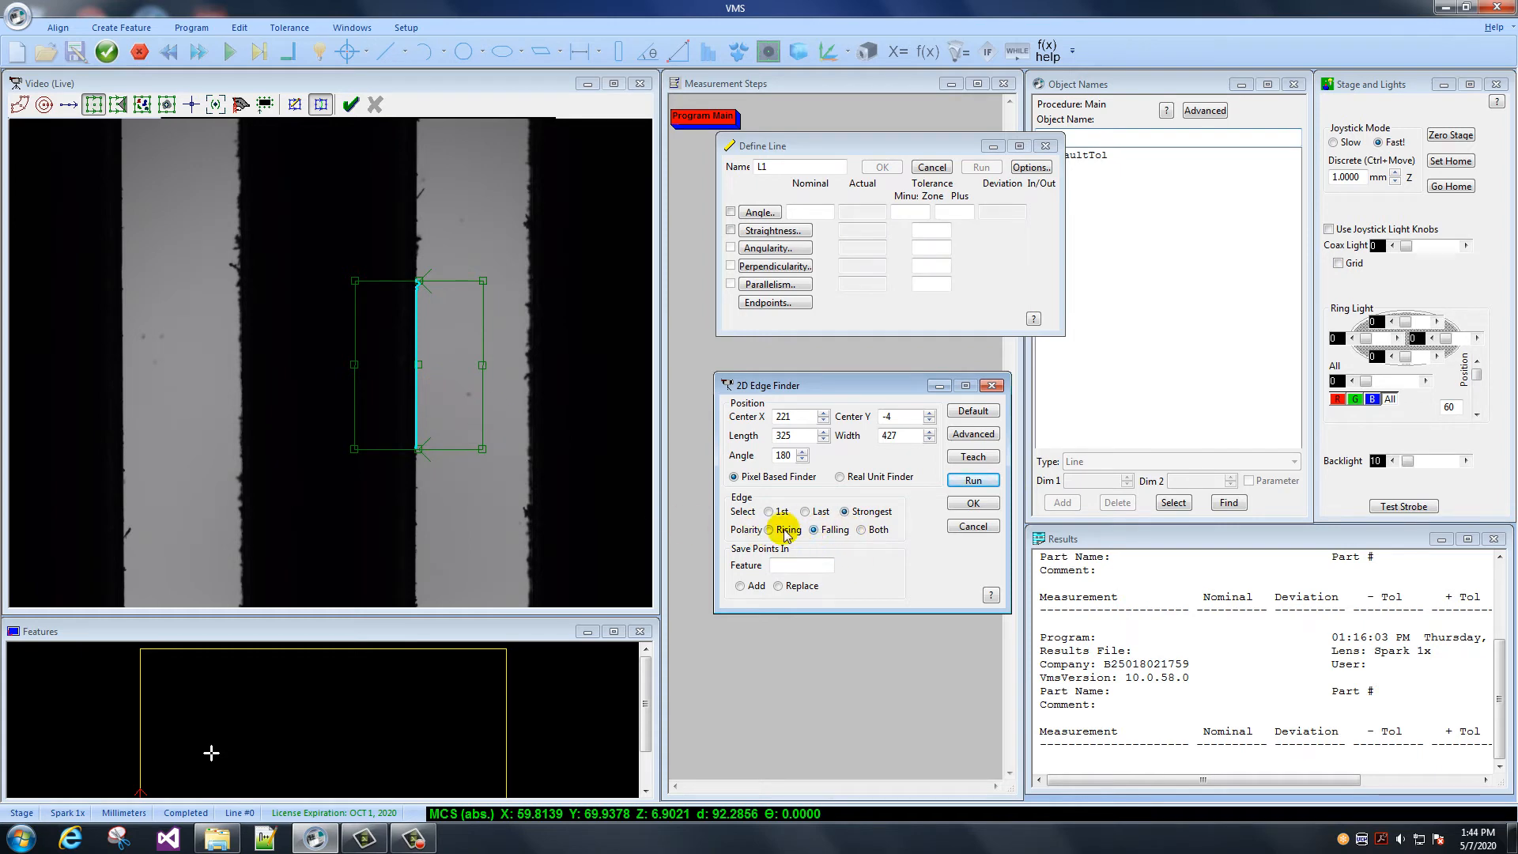
# - Set the polarity to Both, stretch the finder to length 866 across both edges of the right-hand strip, and run it
pyautogui.click(861, 530)
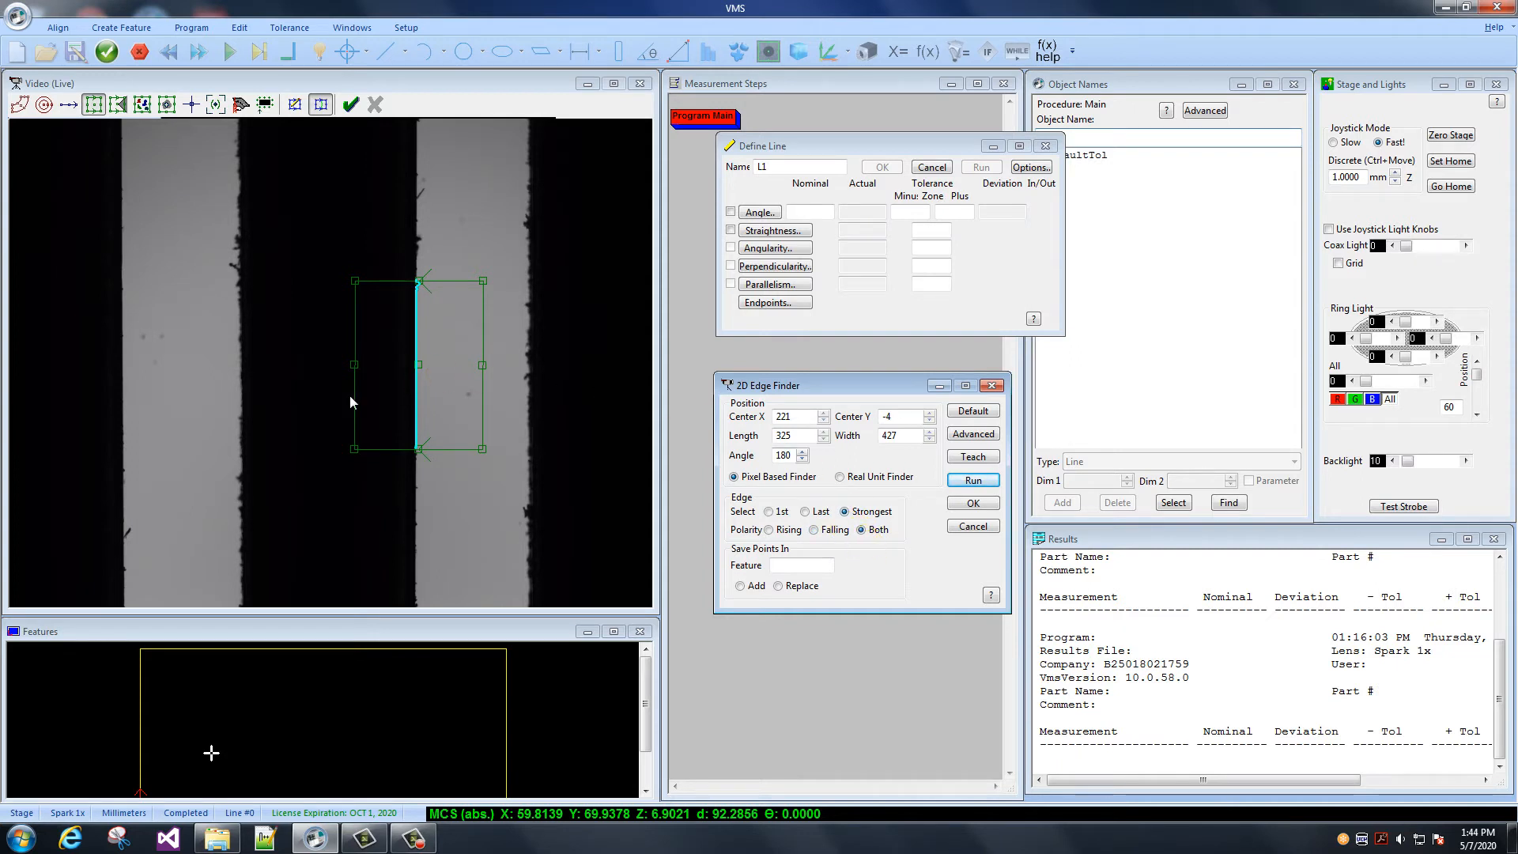
pyautogui.moveTo(354, 361); pyautogui.dragTo(247, 363)
pyautogui.moveTo(419, 365); pyautogui.dragTo(461, 370)
pyautogui.click(973, 480)
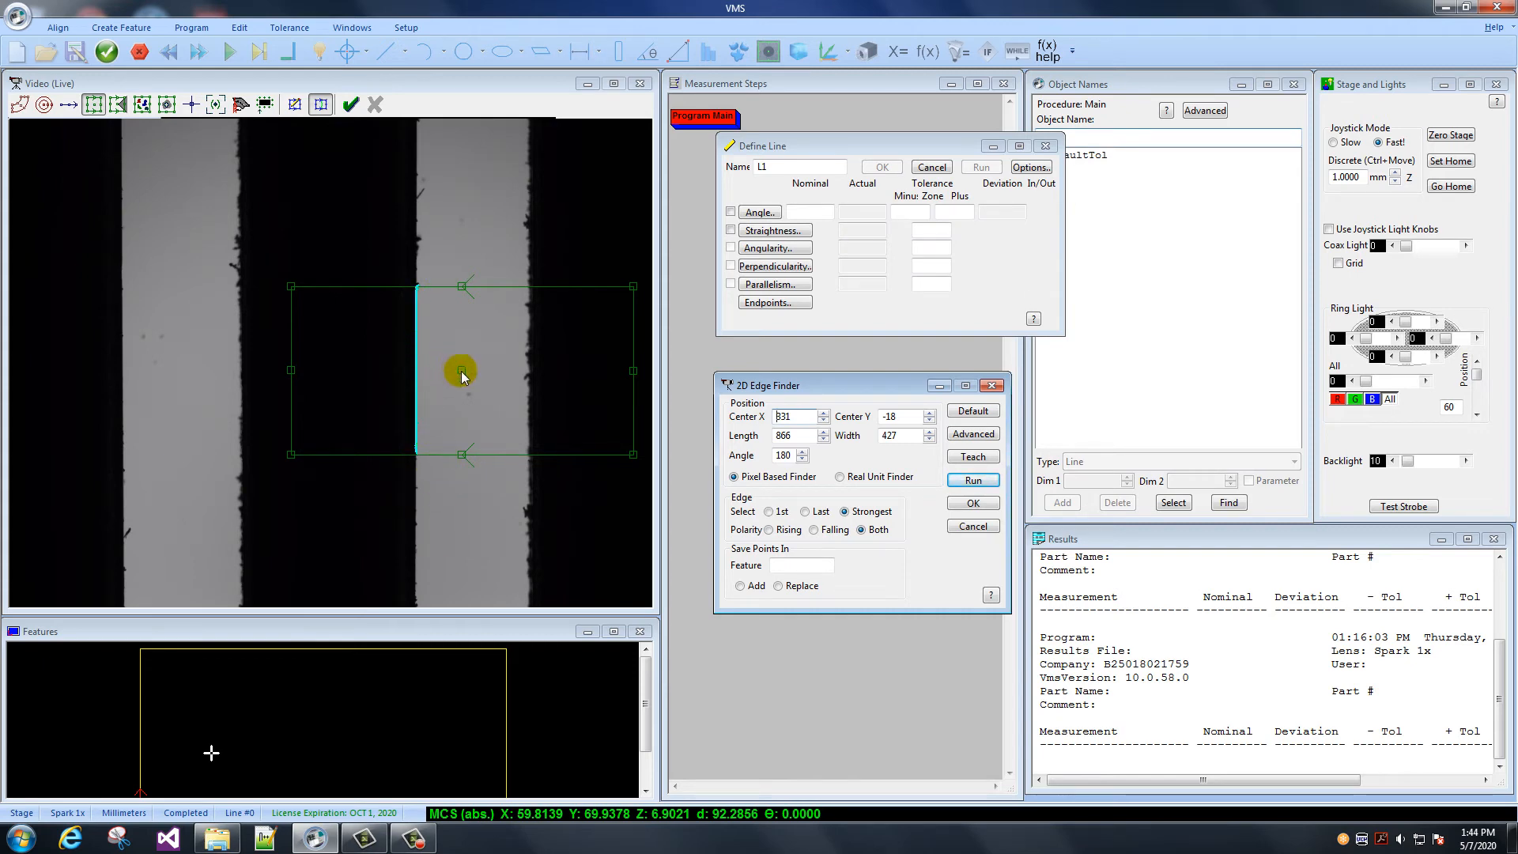
# - Centre the finder at about X 41, Y -34, widen it to length 1360 across both bright strips, and run it
pyautogui.moveTo(429, 370); pyautogui.dragTo(347, 376)
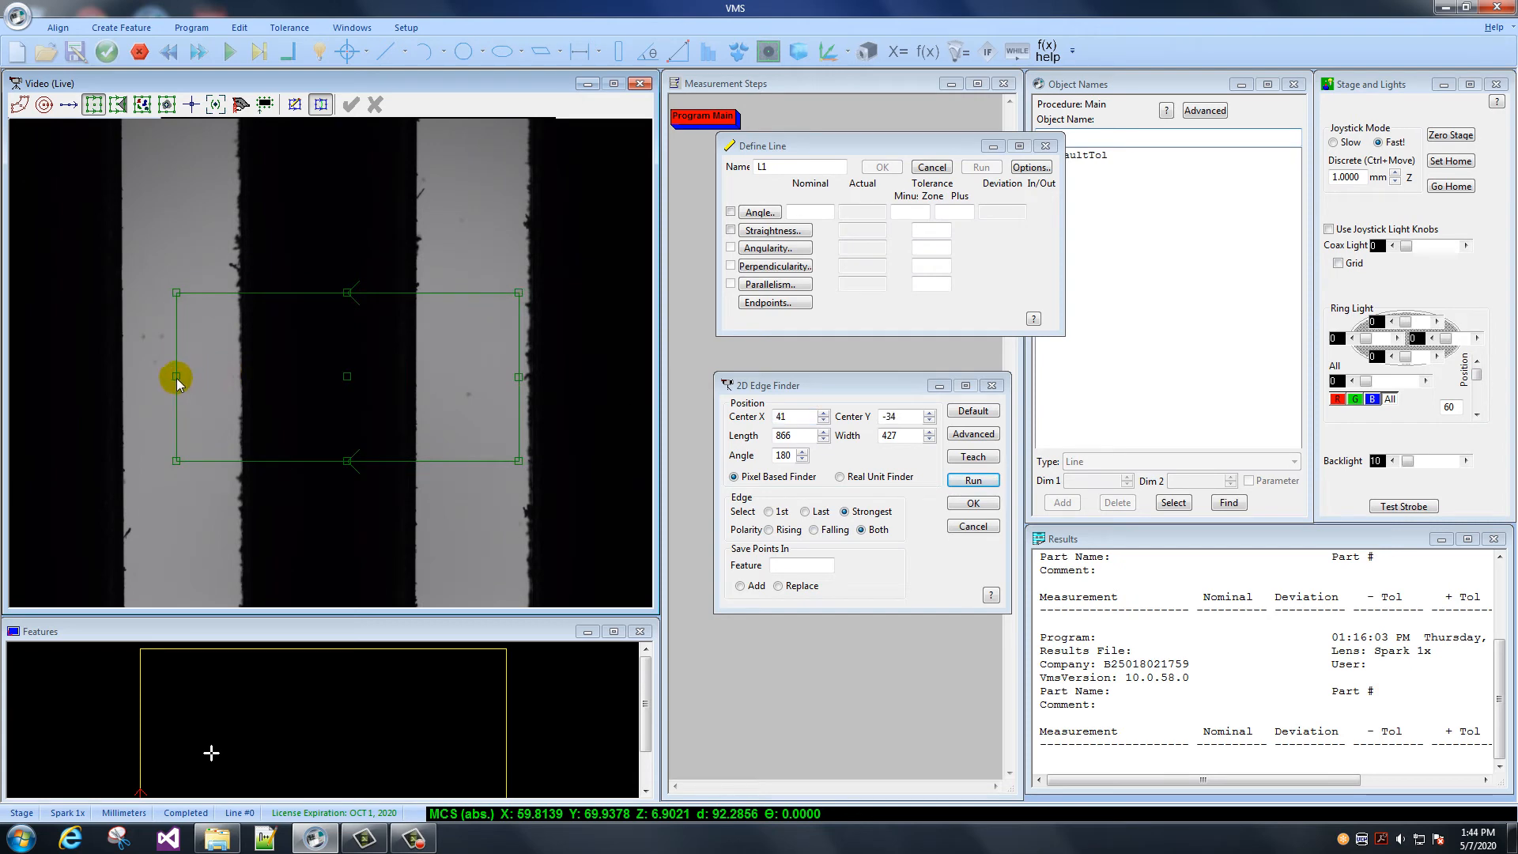
pyautogui.moveTo(177, 378); pyautogui.dragTo(78, 376)
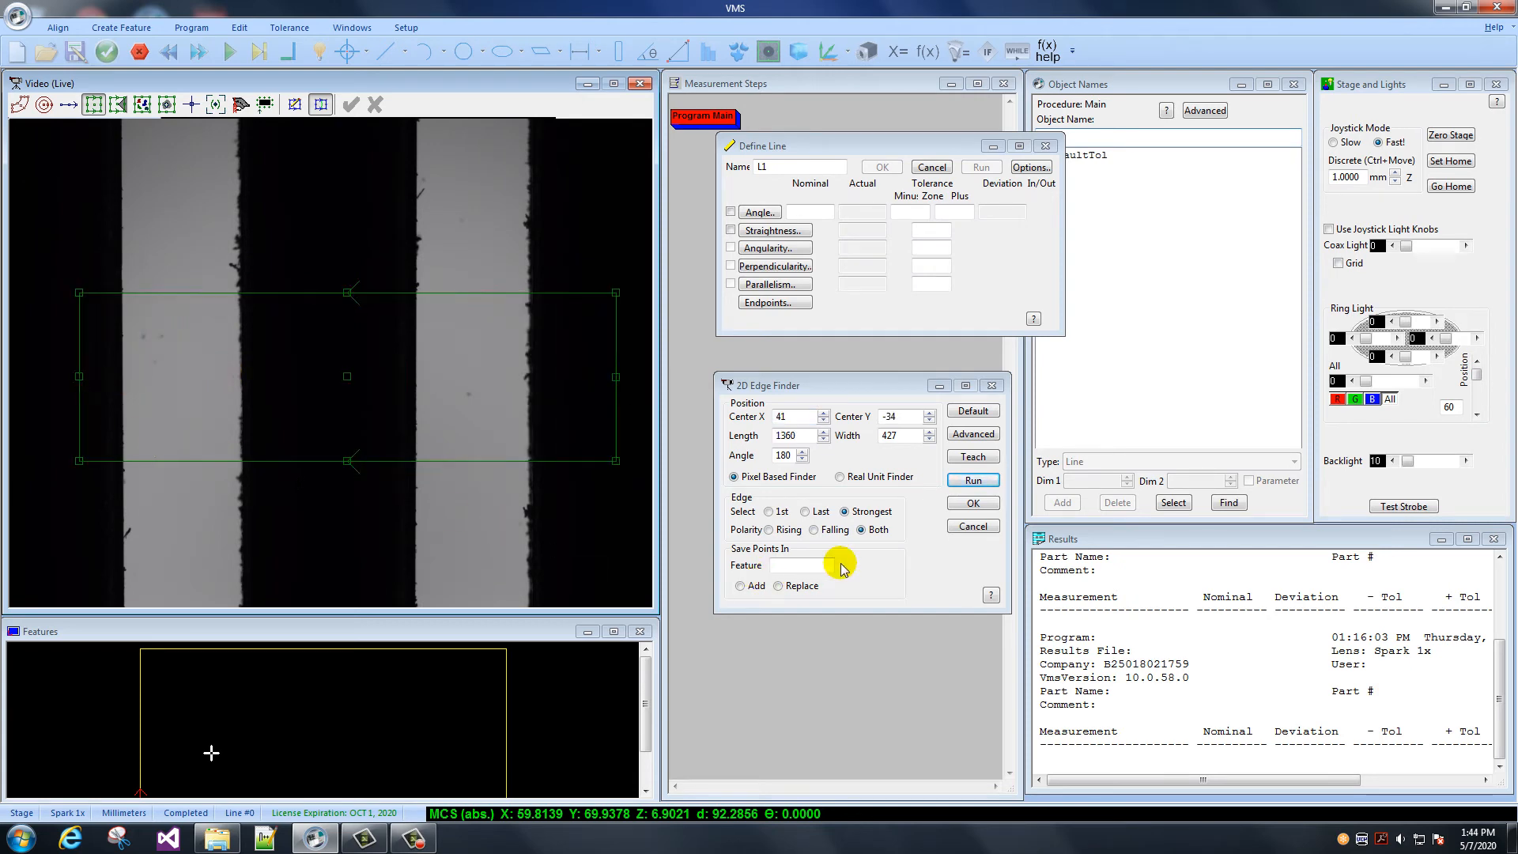
pyautogui.click(973, 481)
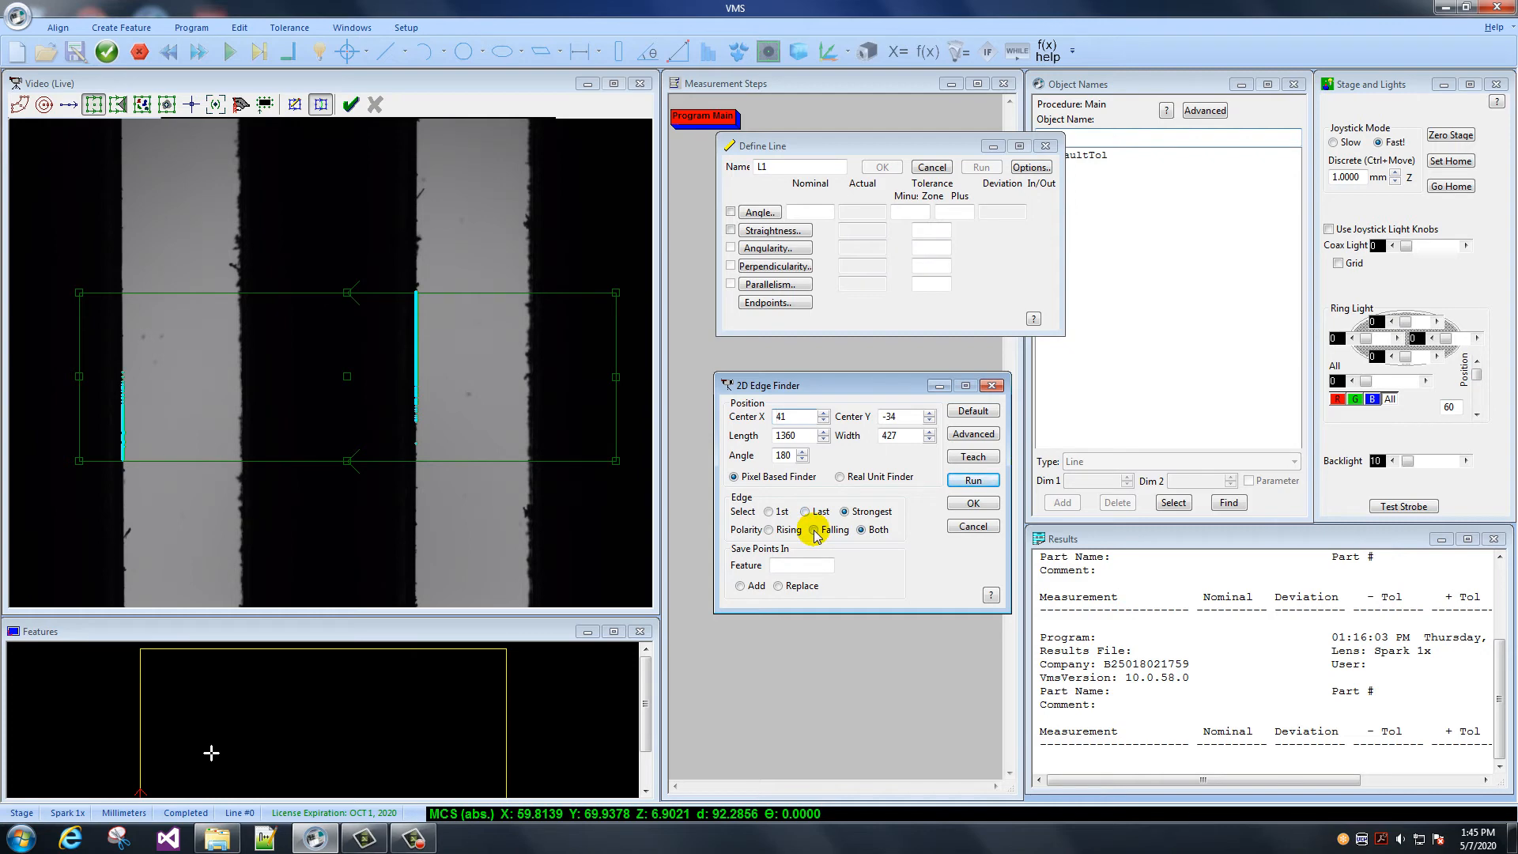
# - Run the finder across both strips for the Strongest edge with Falling polarity, then with Rising polarity
pyautogui.click(991, 481)
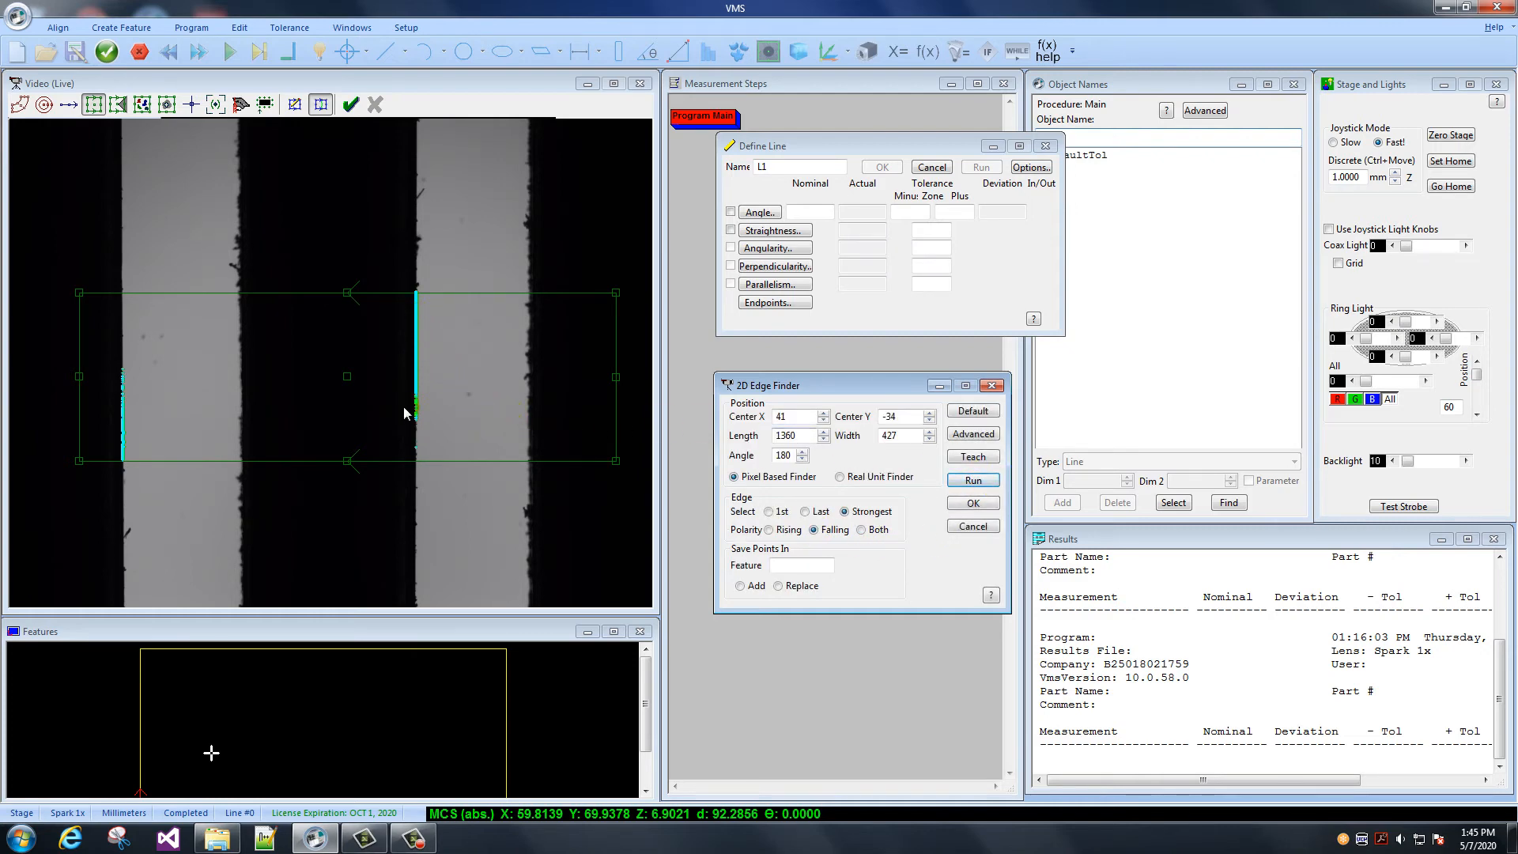
pyautogui.click(768, 530)
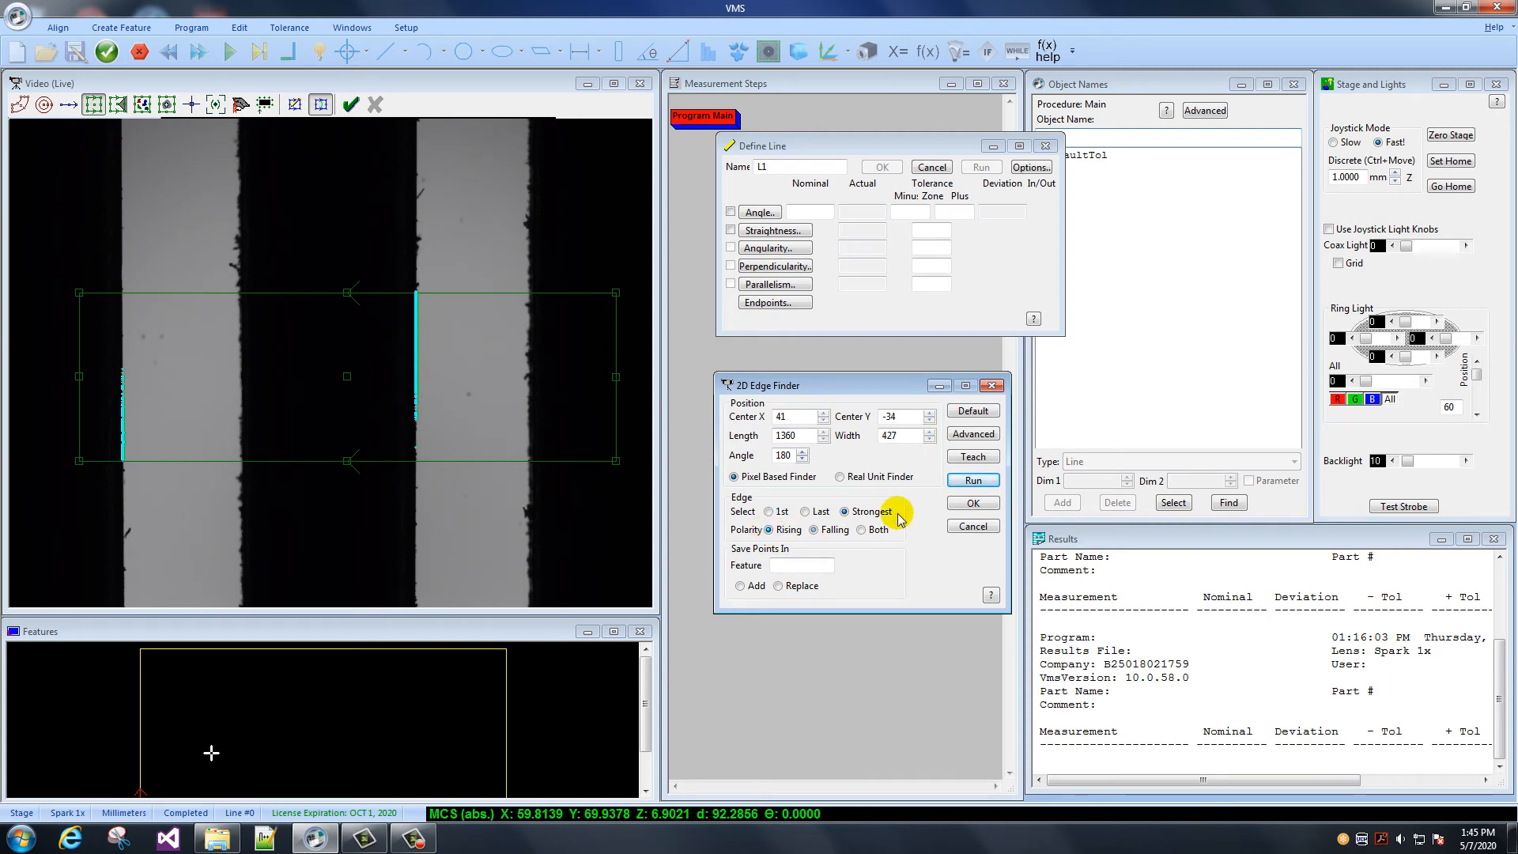
pyautogui.click(977, 480)
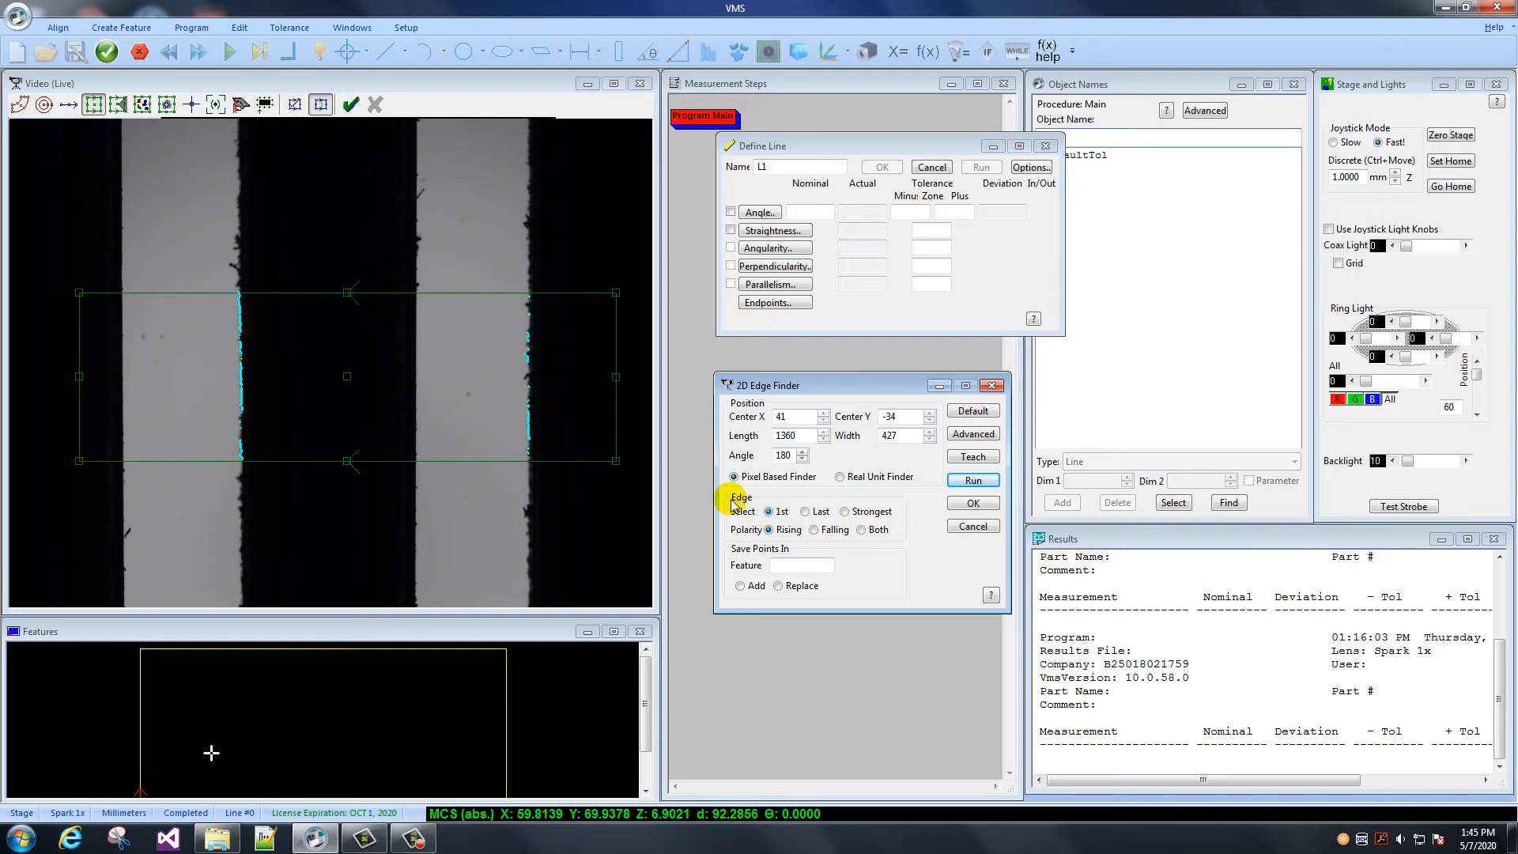
# - Run the finder for the 1st and Last edges with Rising polarity, then for the Last and 1st edges with Falling polarity
pyautogui.click(973, 480)
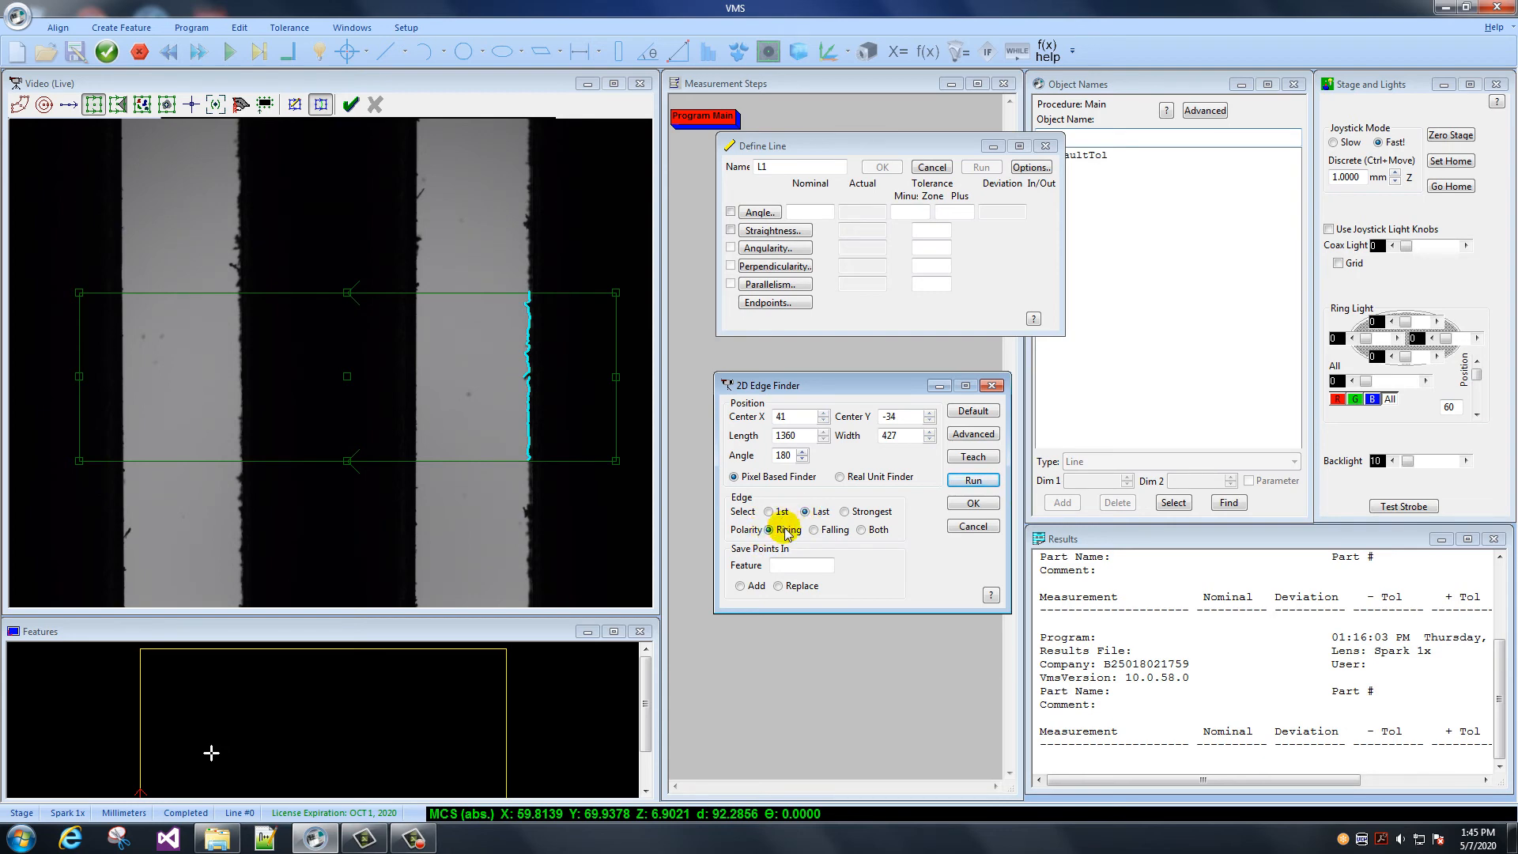
pyautogui.click(973, 479)
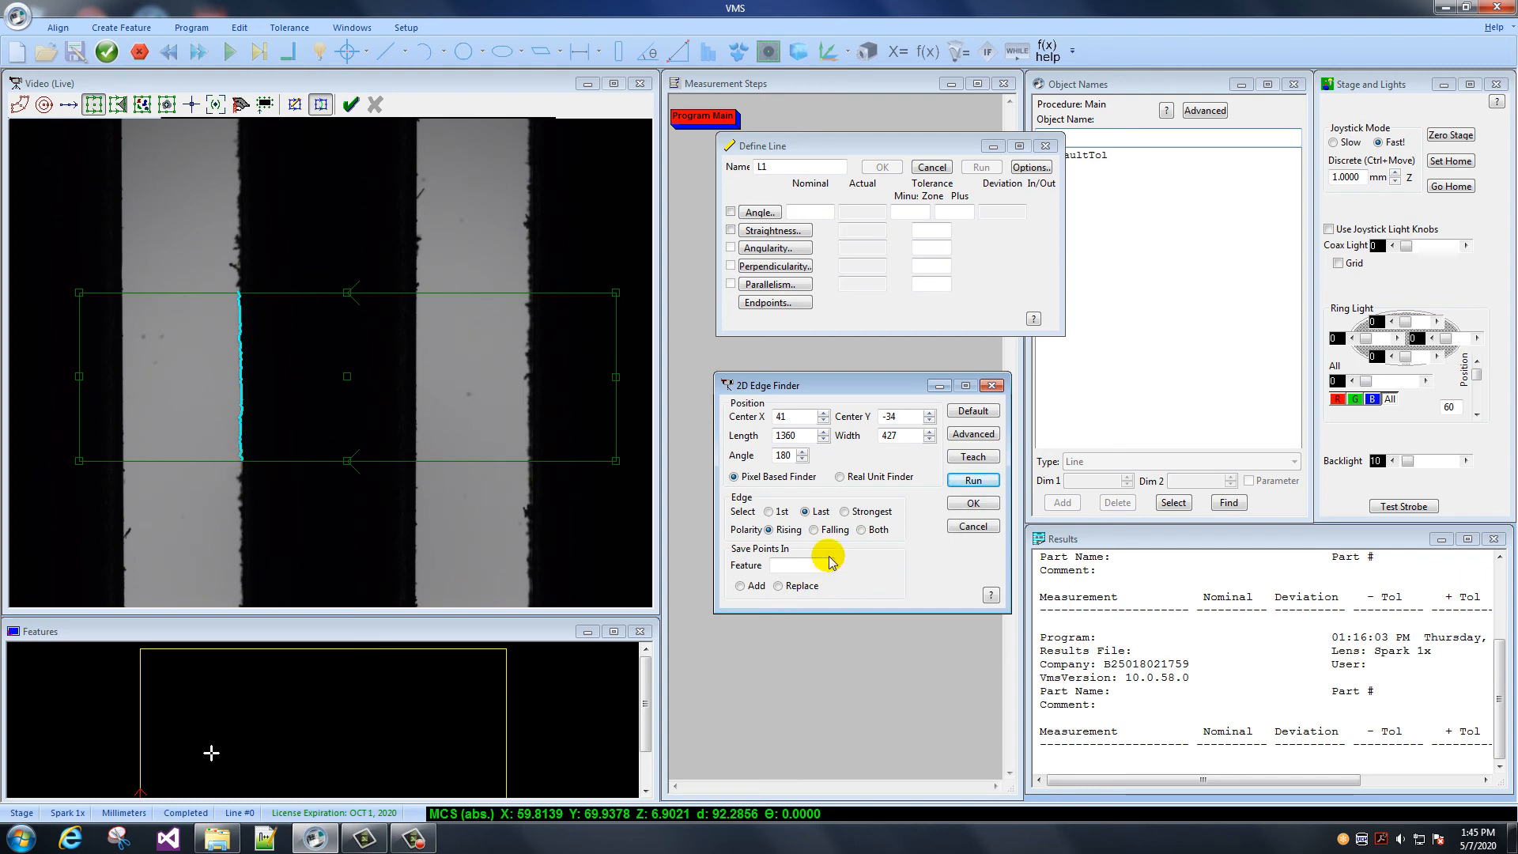
pyautogui.click(814, 530)
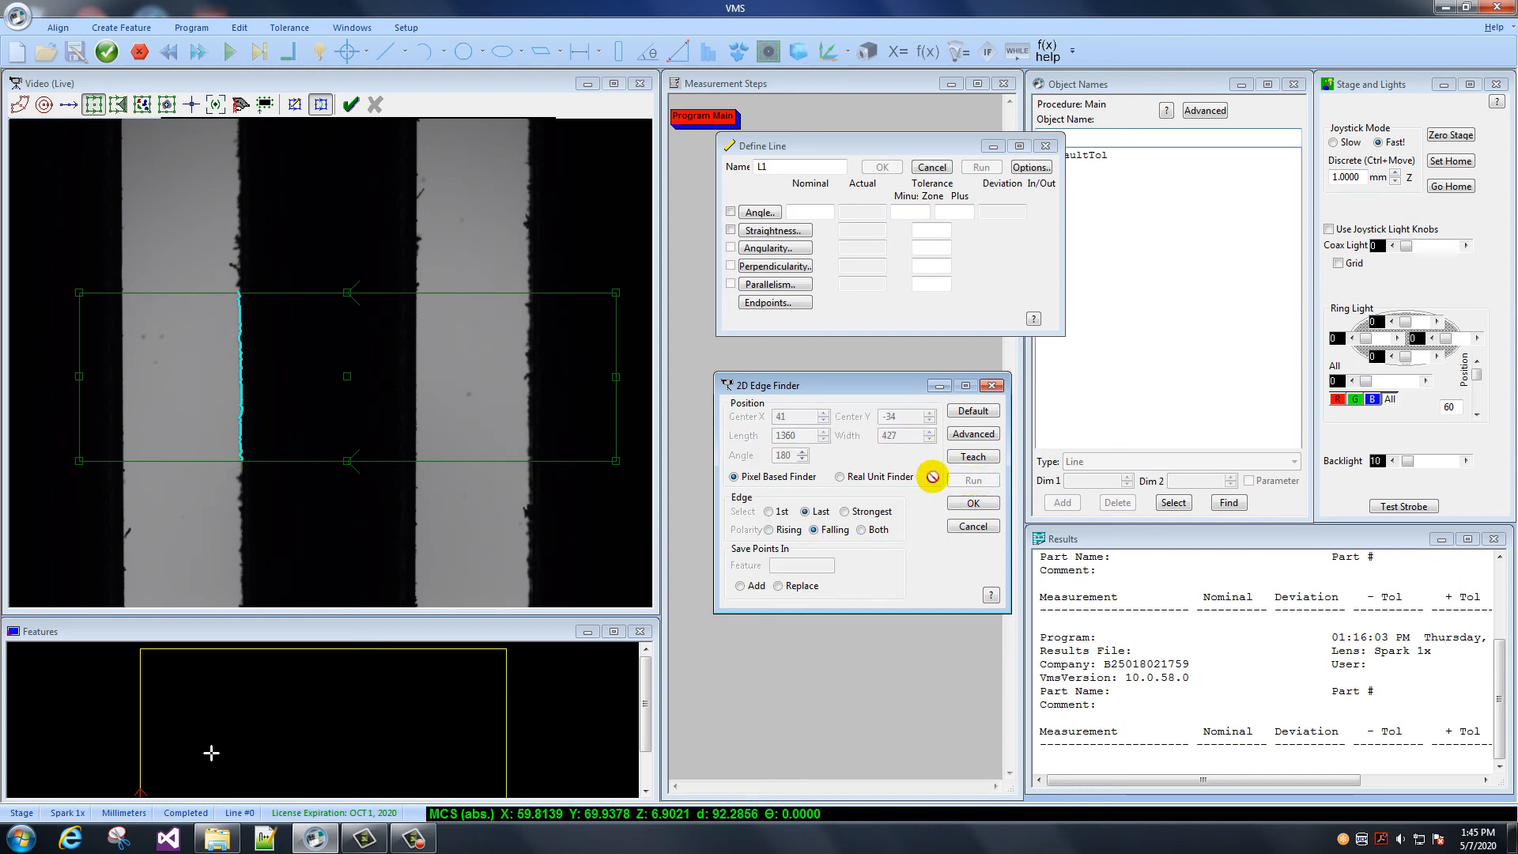
pyautogui.click(964, 480)
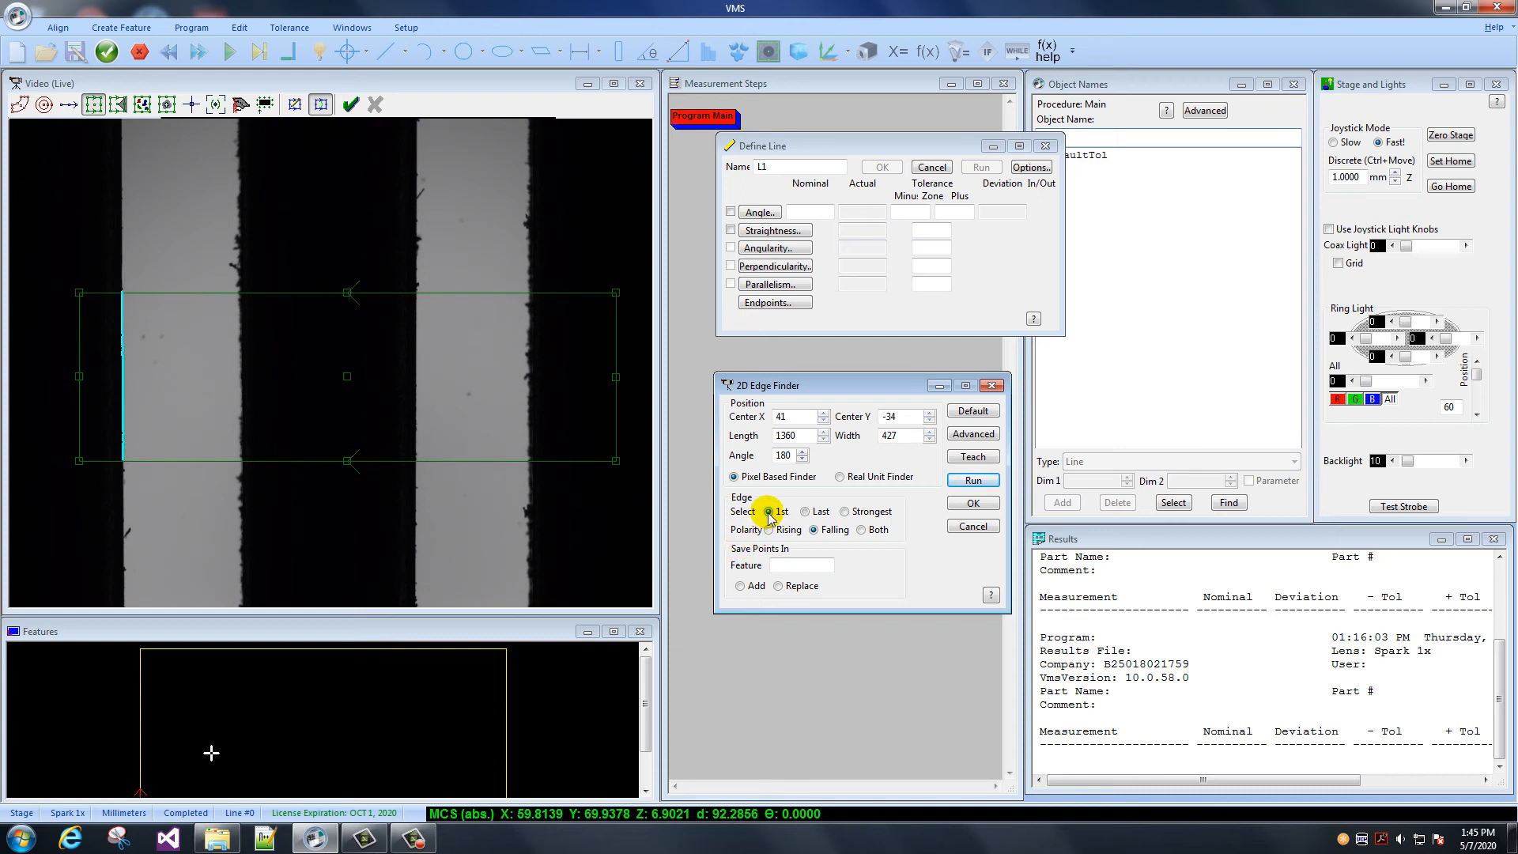
pyautogui.click(973, 480)
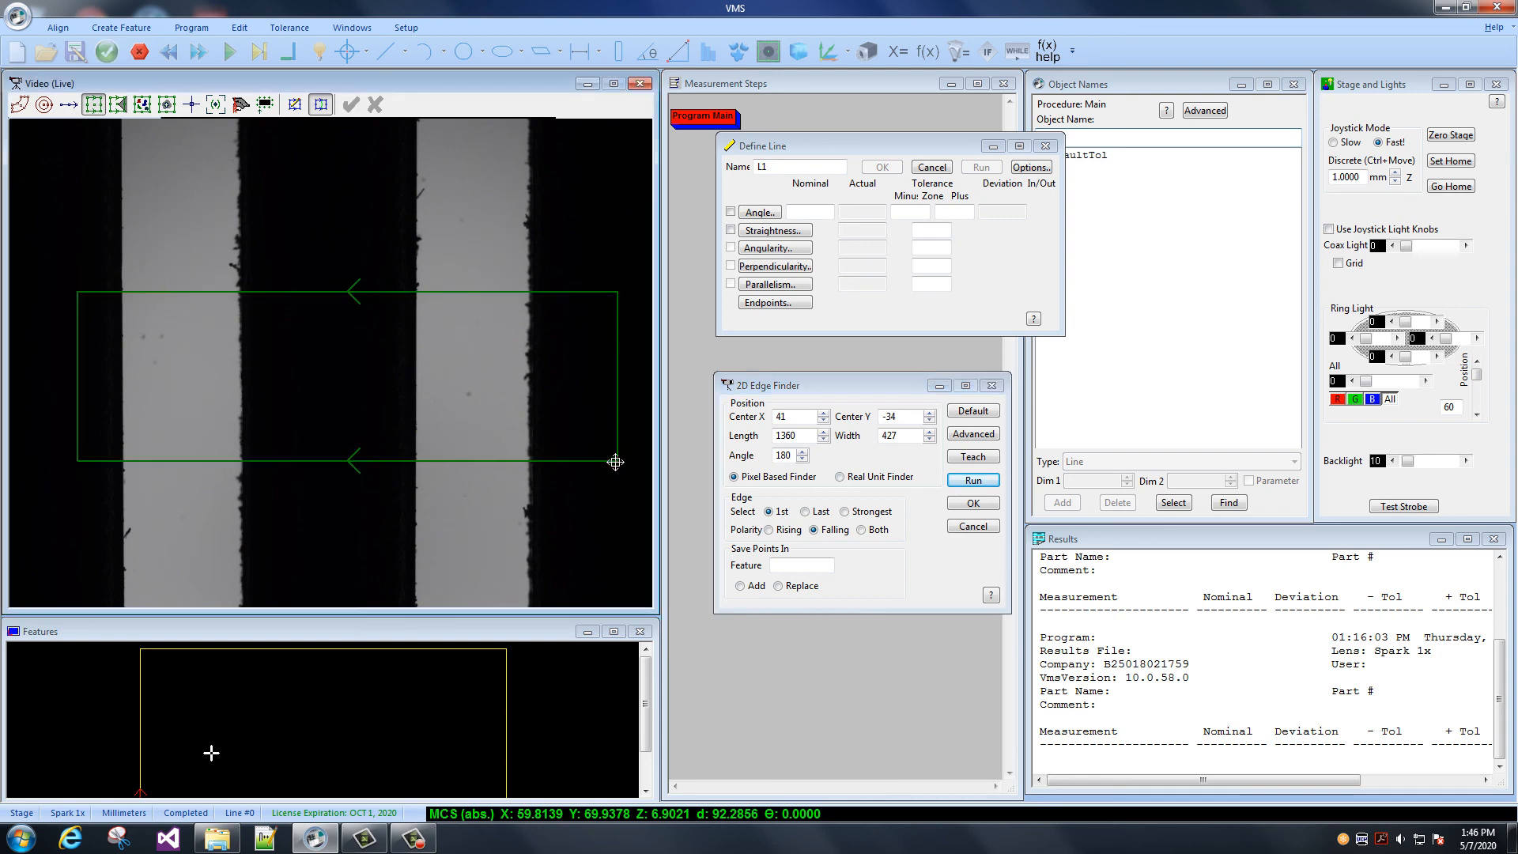
# - Shrink the finder box to length 572 and width 426 and open its advanced settings
pyautogui.moveTo(616, 460); pyautogui.dragTo(460, 460)
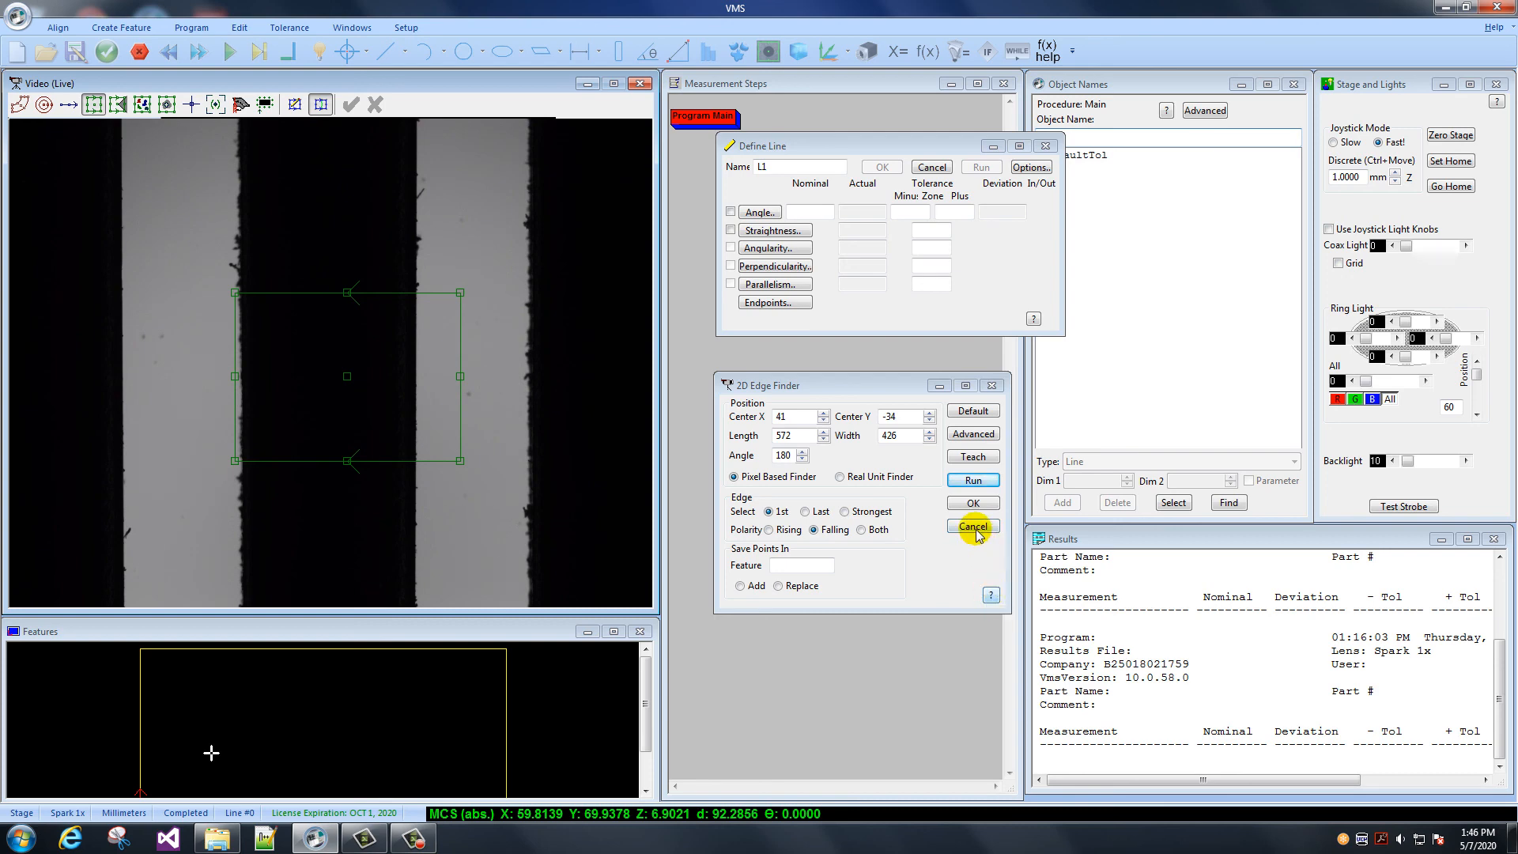
pyautogui.click(973, 434)
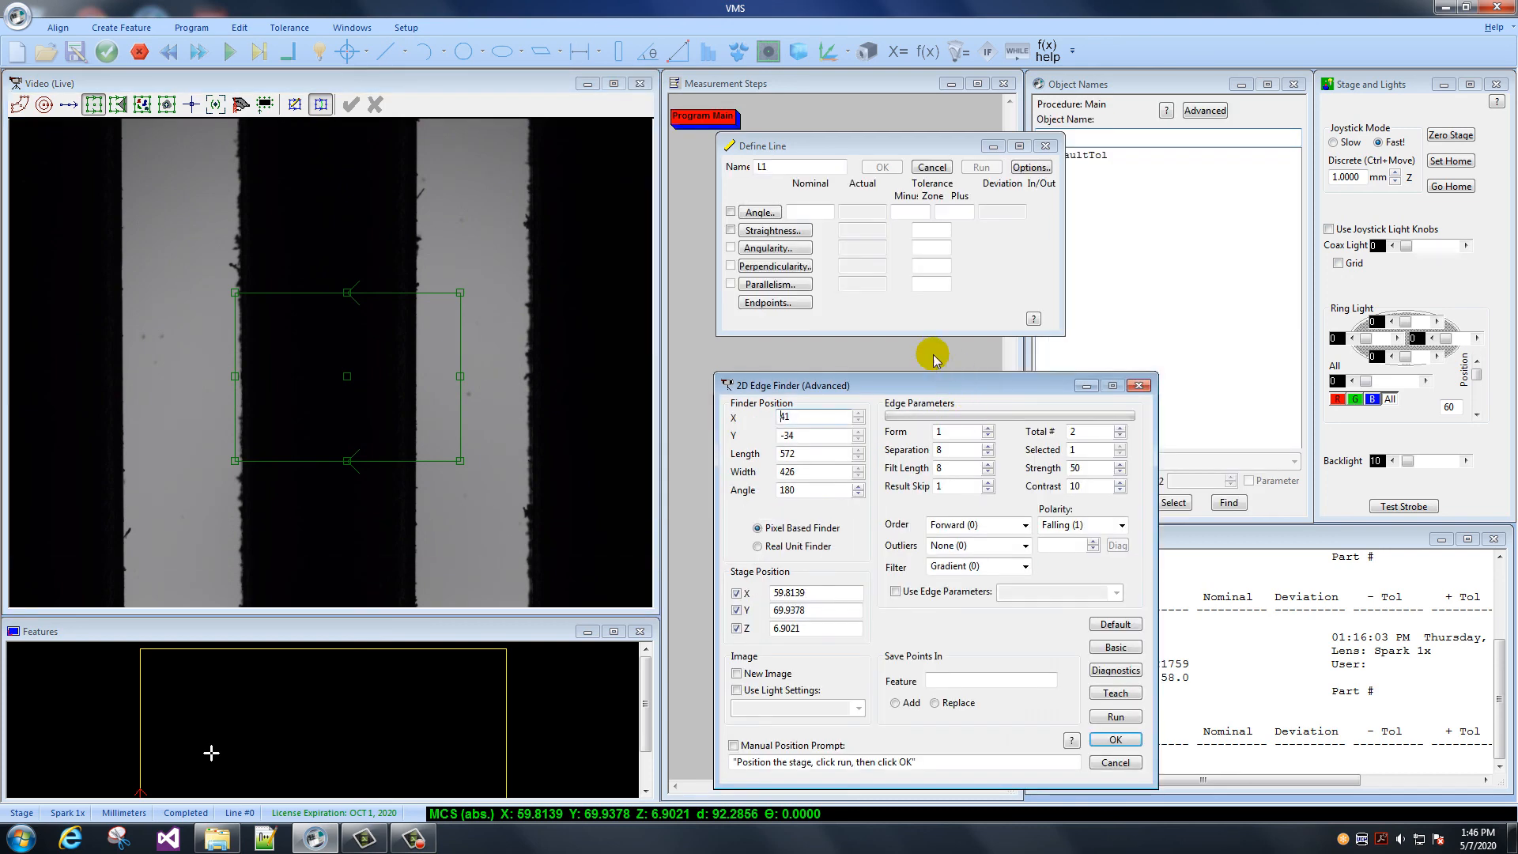